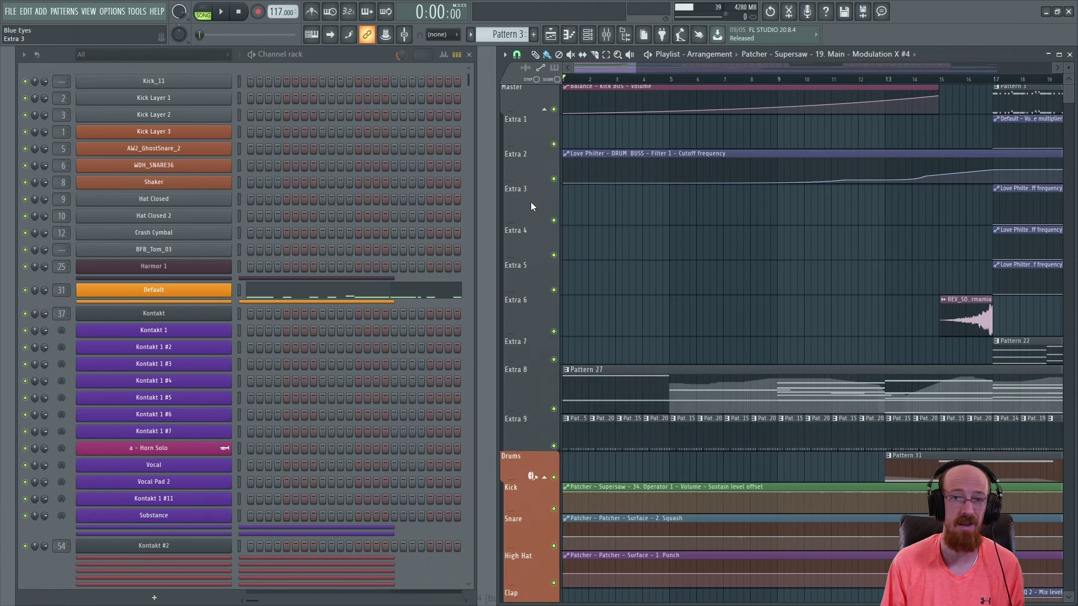
# - Open the playlist tool options menu and dismiss it twice without choosing anything
pyautogui.rightClick(685, 218)
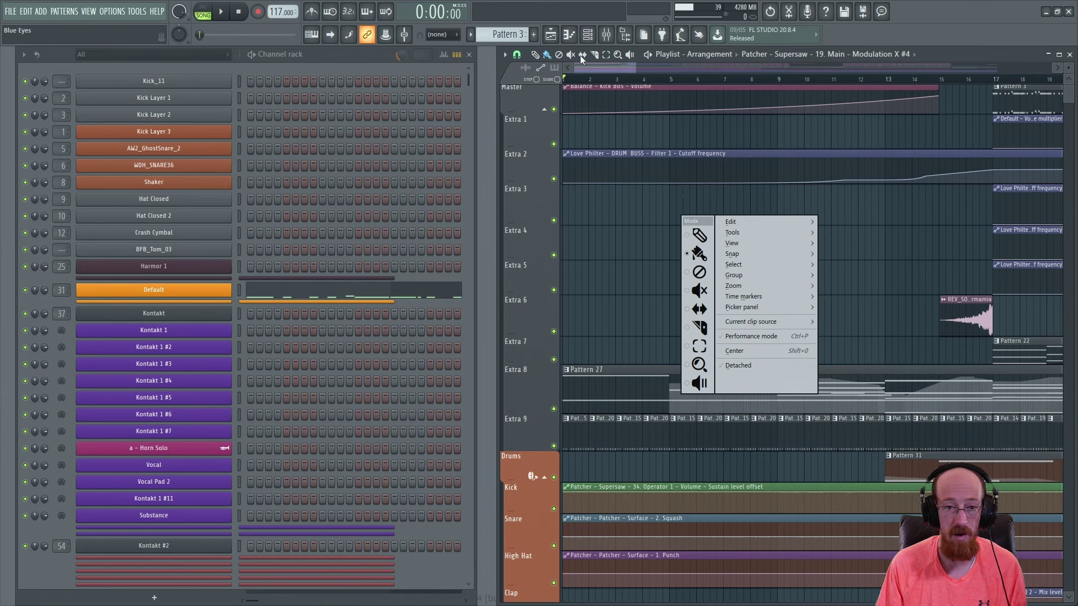
pyautogui.click(611, 221)
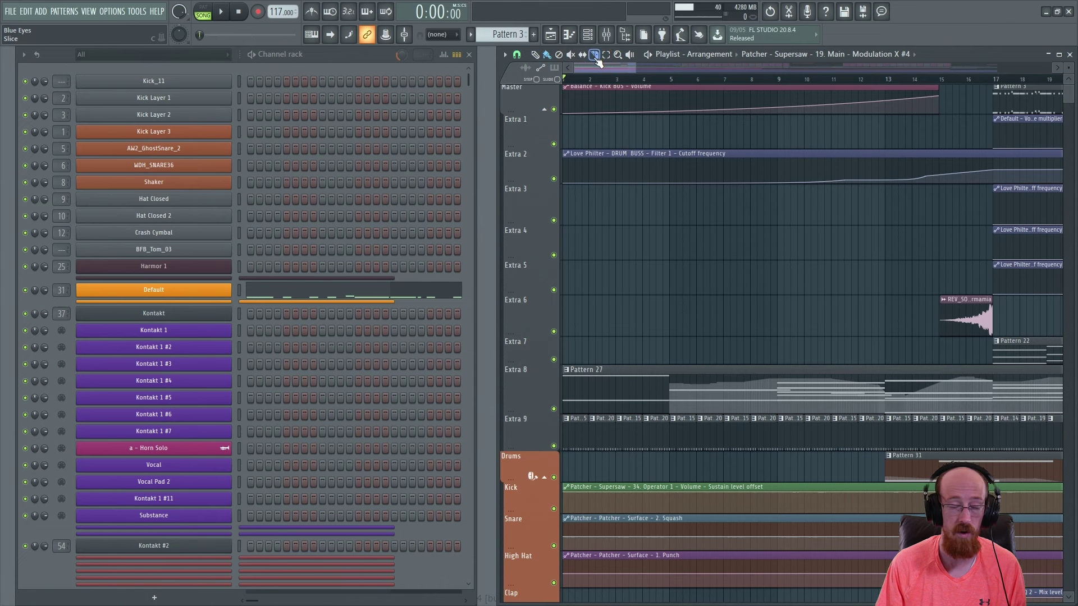
pyautogui.rightClick(694, 223)
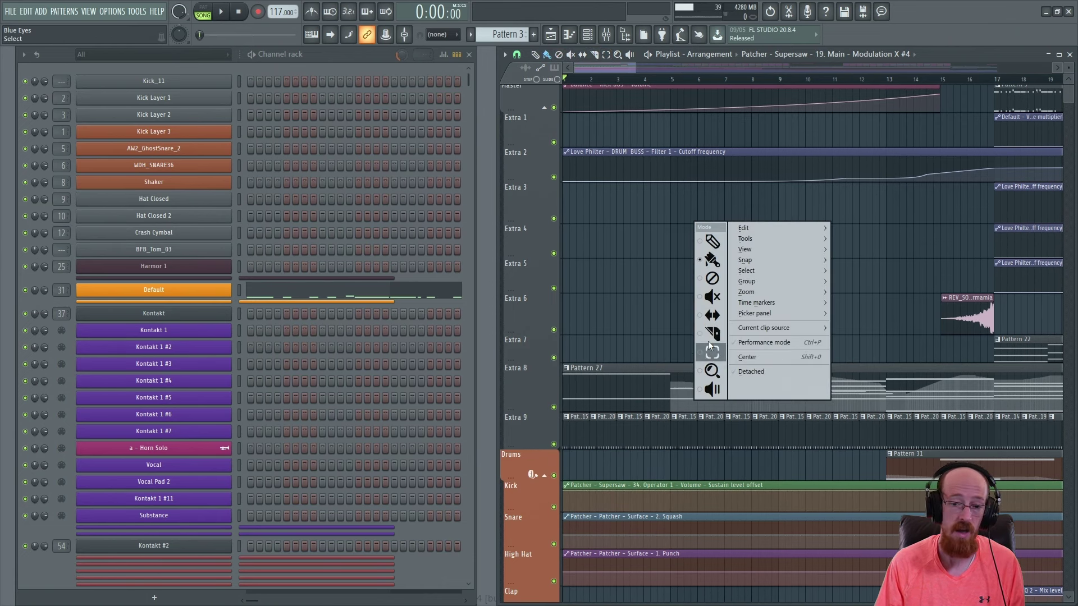
pyautogui.click(597, 222)
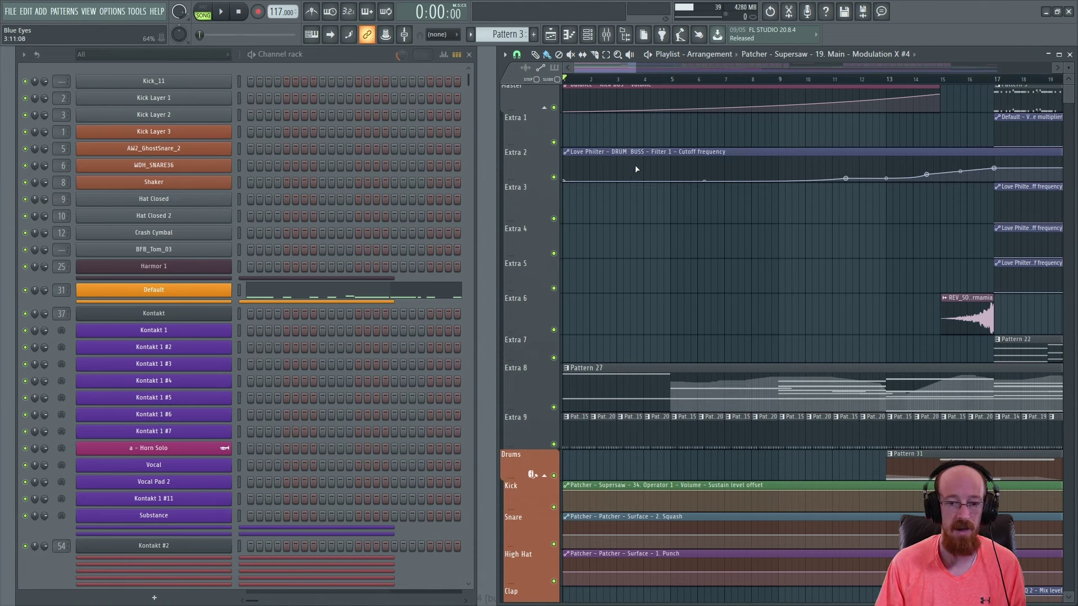
# - Add an automation clip on the Extra 3 track, then delete it again
pyautogui.rightClick(650, 255)
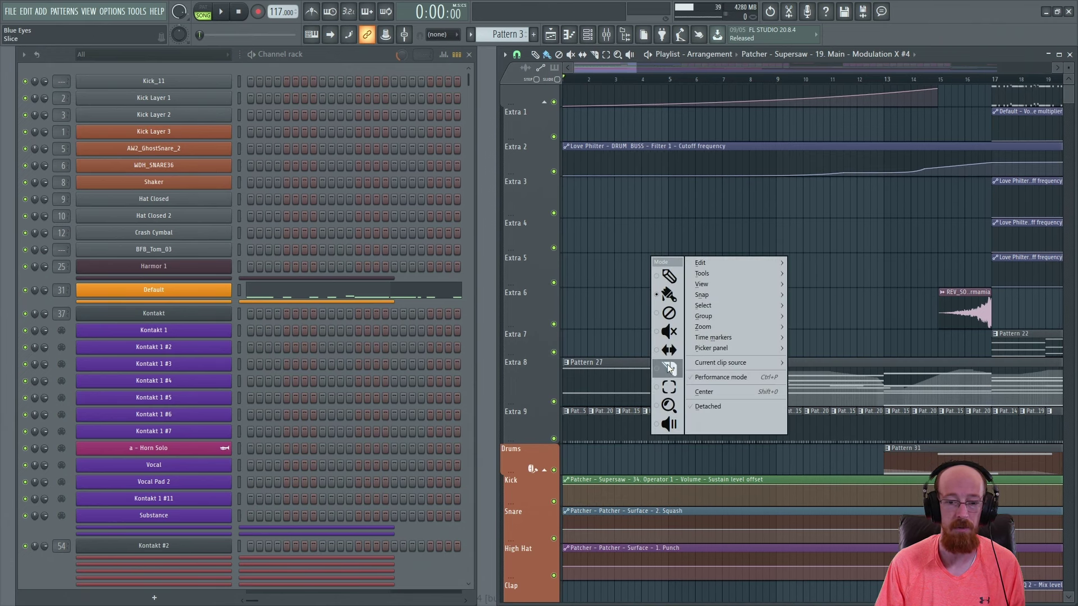
pyautogui.click(616, 199)
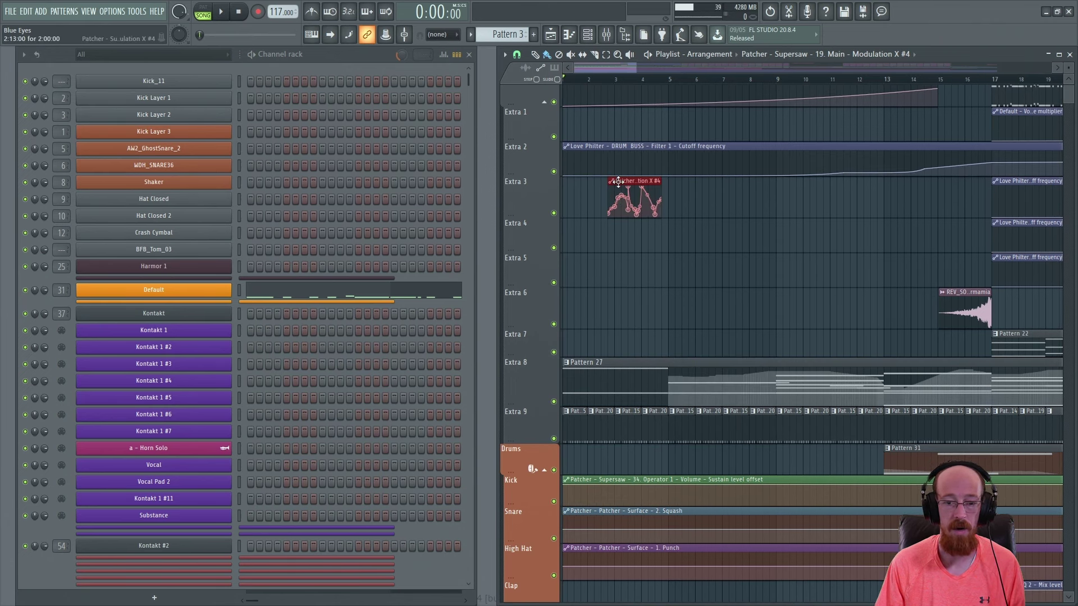
pyautogui.rightClick(630, 203)
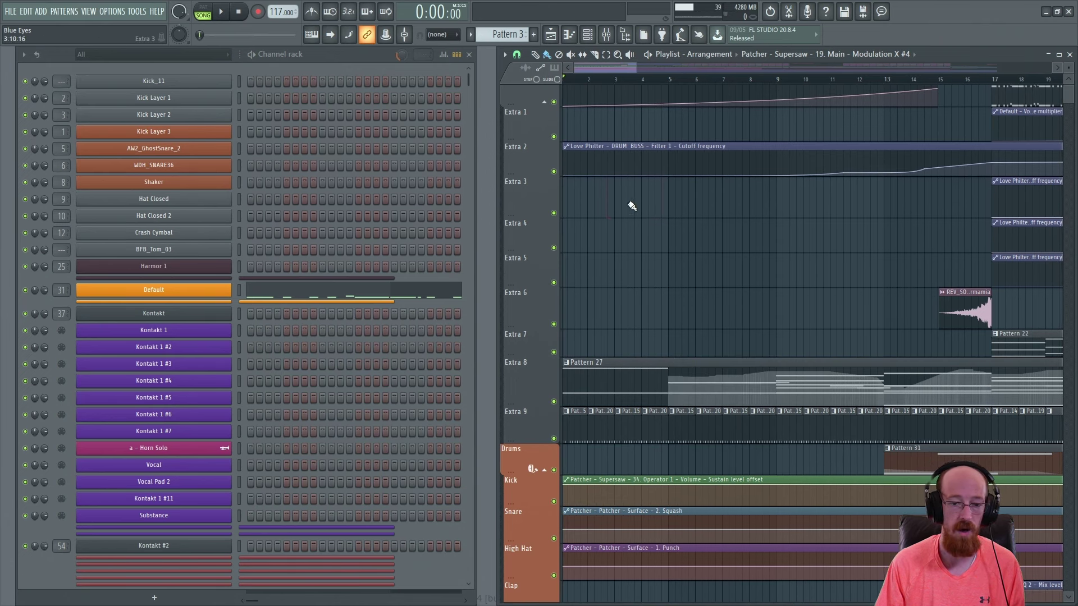
# - Slice the Extra 2 cutoff automation clip three times, undo it, and move Pattern 27 to Extra 7
pyautogui.click(635, 170)
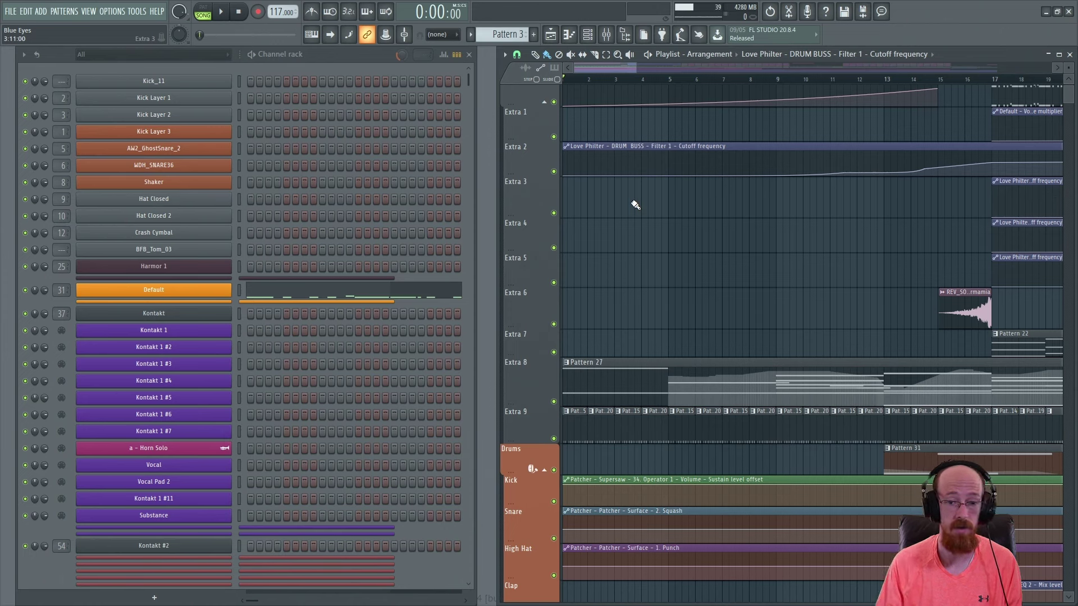
pyautogui.click(640, 157)
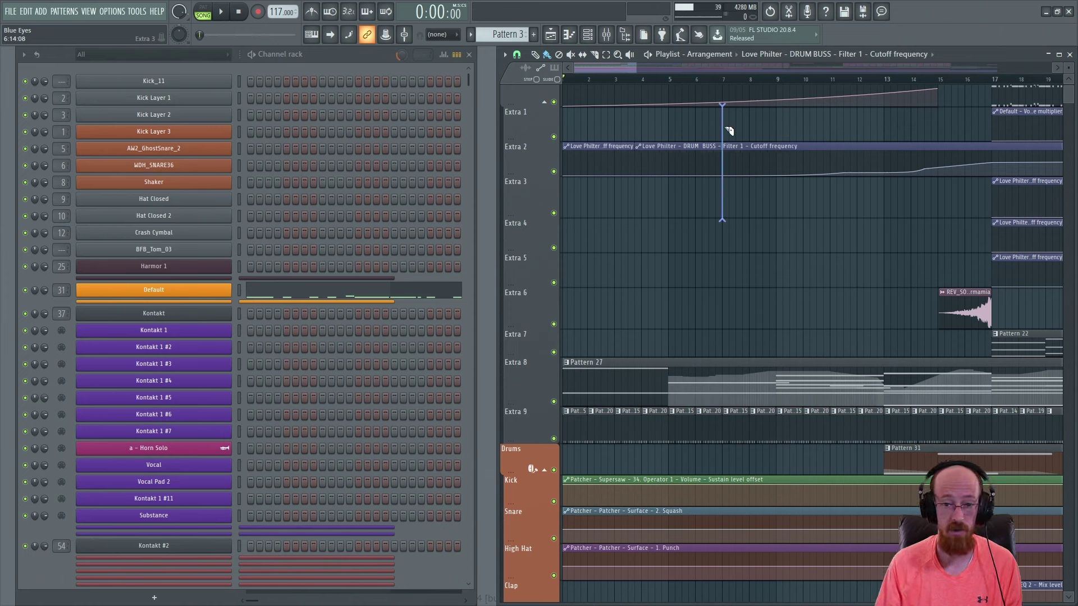
pyautogui.click(724, 157)
pyautogui.click(780, 185)
pyautogui.hotkey('ctrl', 'alt', 'z')
pyautogui.hotkey('ctrl', 'alt', 'z')
pyautogui.hotkey('ctrl', 'alt', 'z')
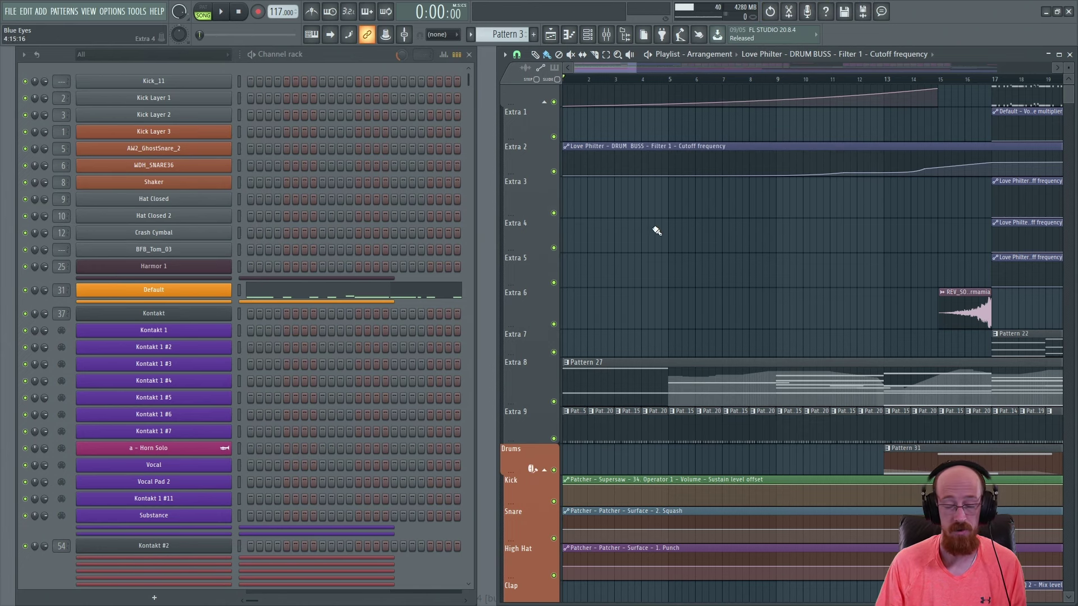
pyautogui.scroll(1, 709, 230)
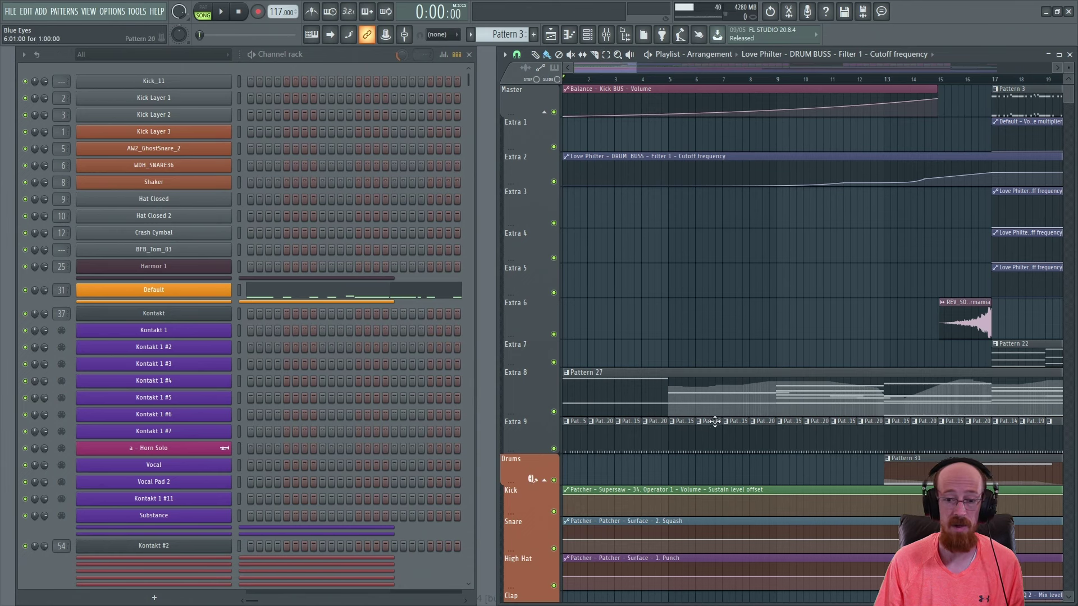
pyautogui.moveTo(683, 373); pyautogui.dragTo(683, 341)
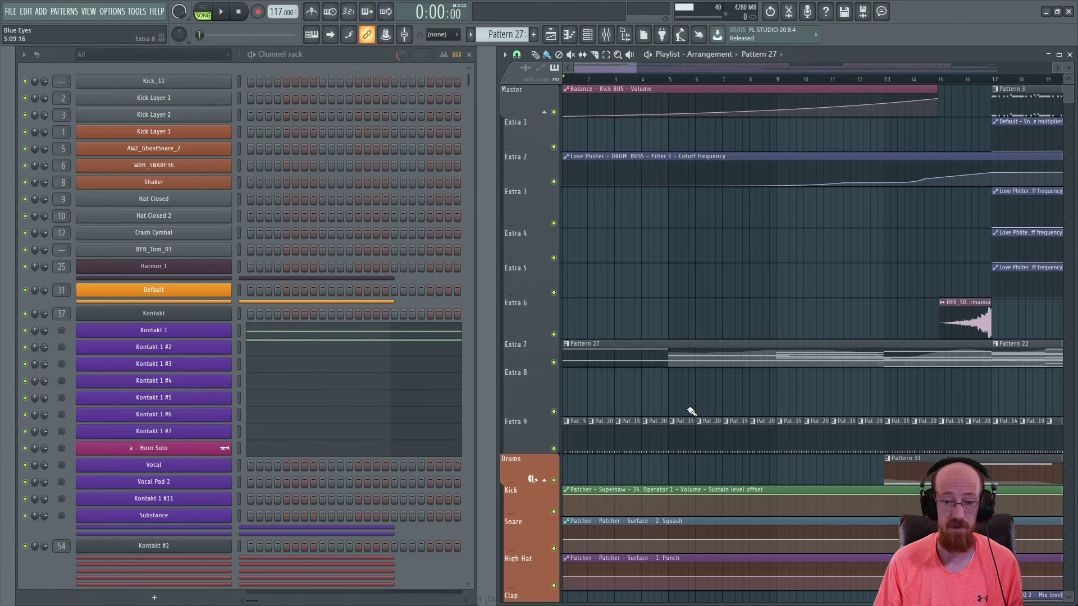
# - Drag Pattern 27 back to Extra 8, delete four Extra 9 clips, and Ctrl+B-duplicate the first four into the gap
pyautogui.moveTo(682, 353); pyautogui.dragTo(674, 397)
pyautogui.scroll(-1, 682, 254)
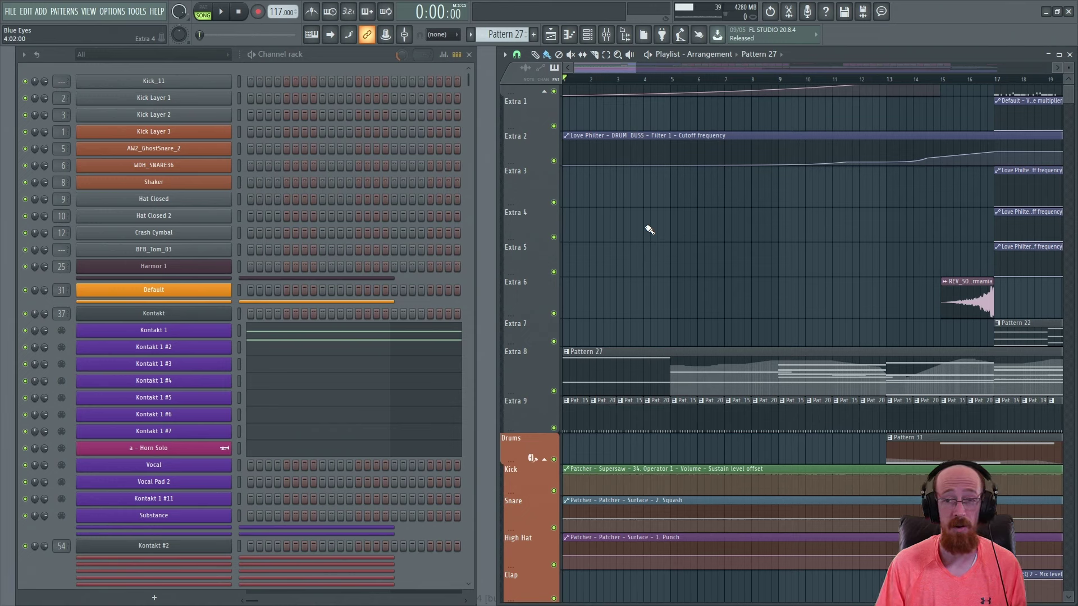
pyautogui.rightClick(685, 420)
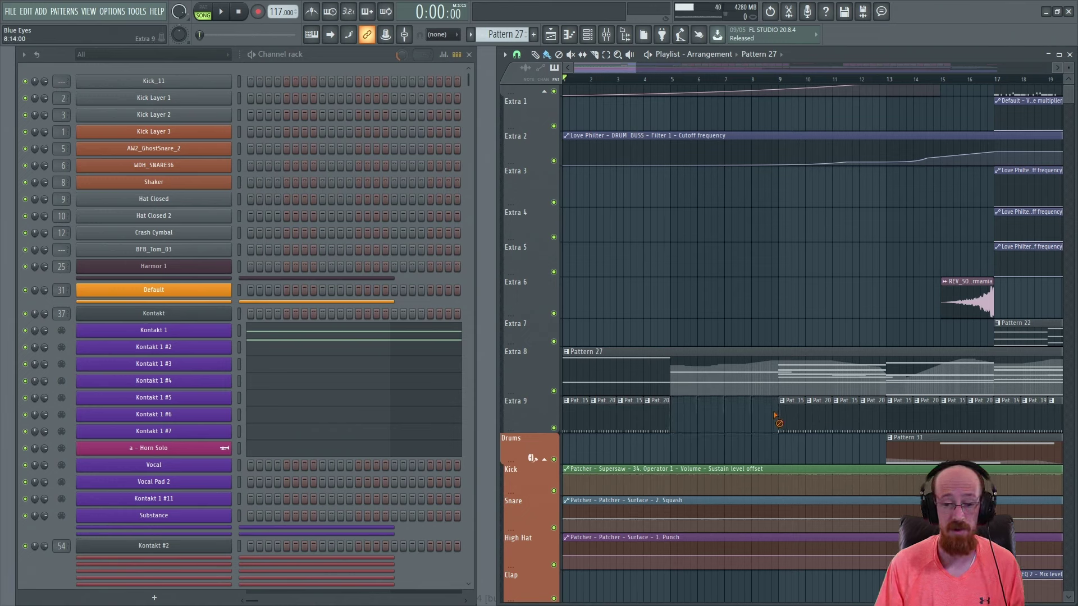
pyautogui.keyDown('ctrl'); pyautogui.moveTo(715, 423); pyautogui.dragTo(576, 422); pyautogui.keyUp('ctrl')
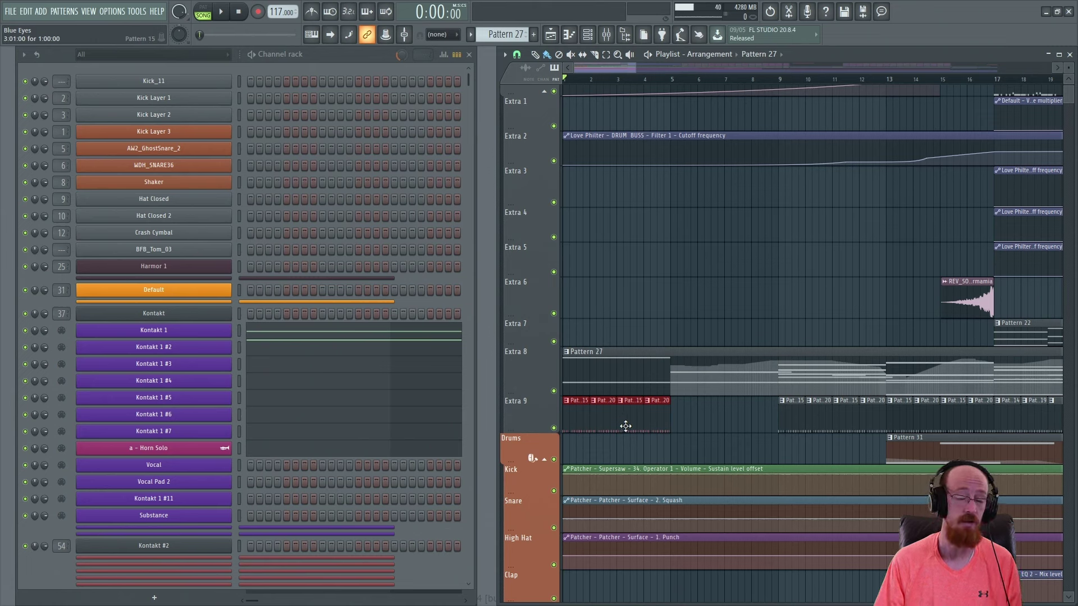
pyautogui.hotkey('ctrl', 'b')
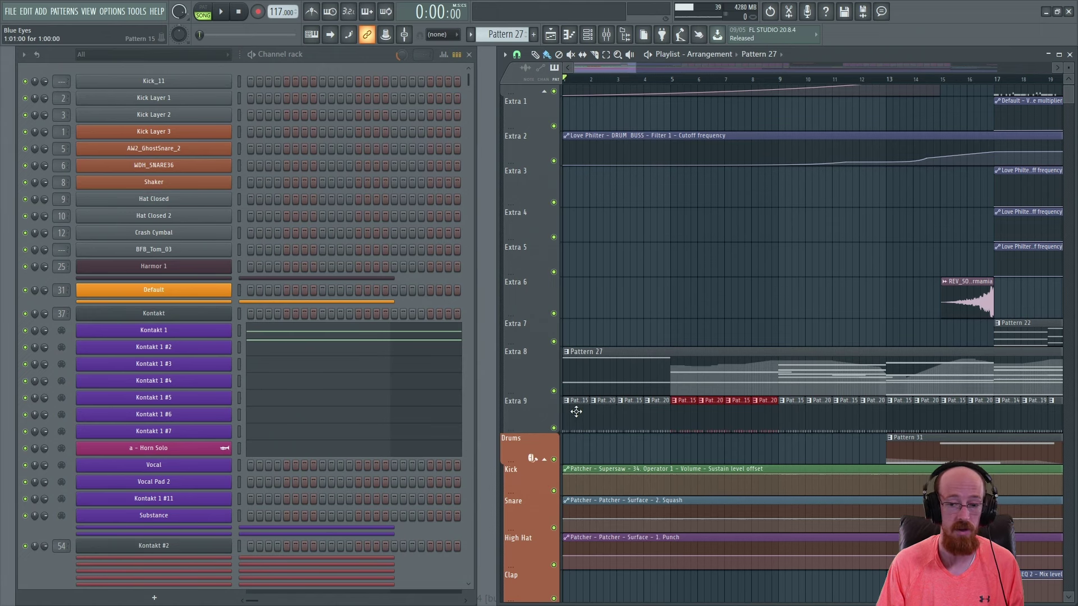
# - Open Pattern 27's Kontakt 1 notes in the piano roll
pyautogui.doubleClick(601, 372)
pyautogui.scroll(-8, 265, 172)
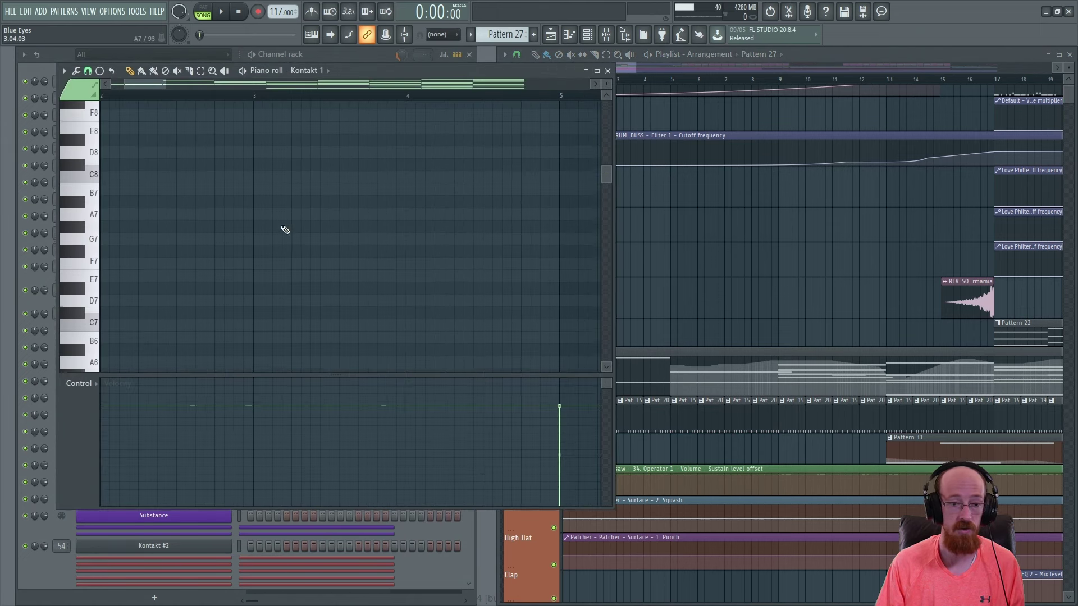
pyautogui.scroll(-2, 229, 259)
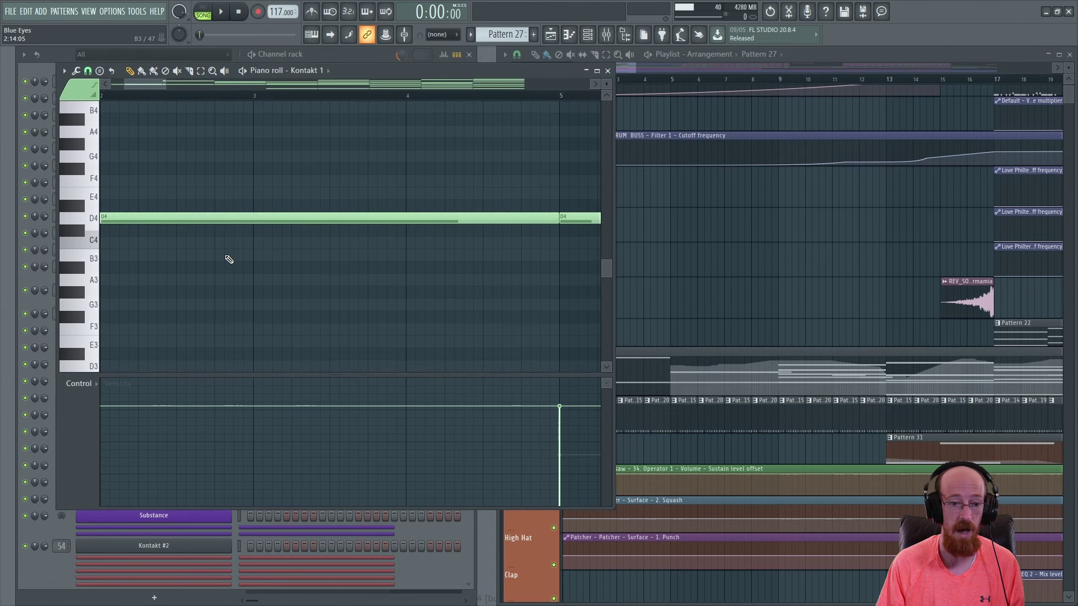
pyautogui.scroll(-4, 231, 258)
pyautogui.moveTo(230, 164); pyautogui.dragTo(281, 238)
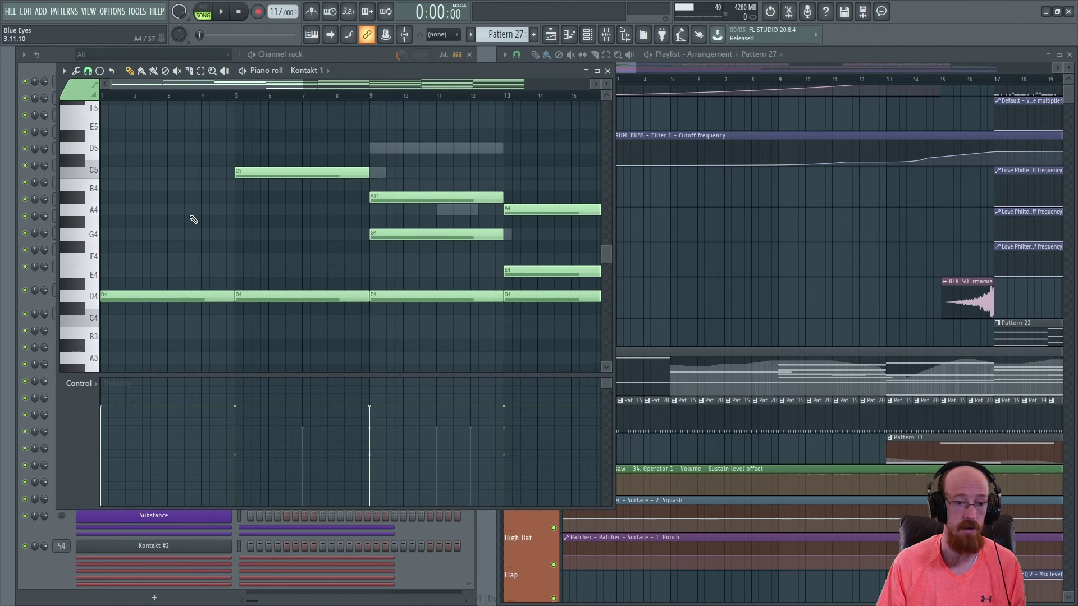
pyautogui.scroll(4, 127, 212)
# - Add five short notes in bar 1: A5, G5, A5, C#6 and A5
pyautogui.click(103, 212)
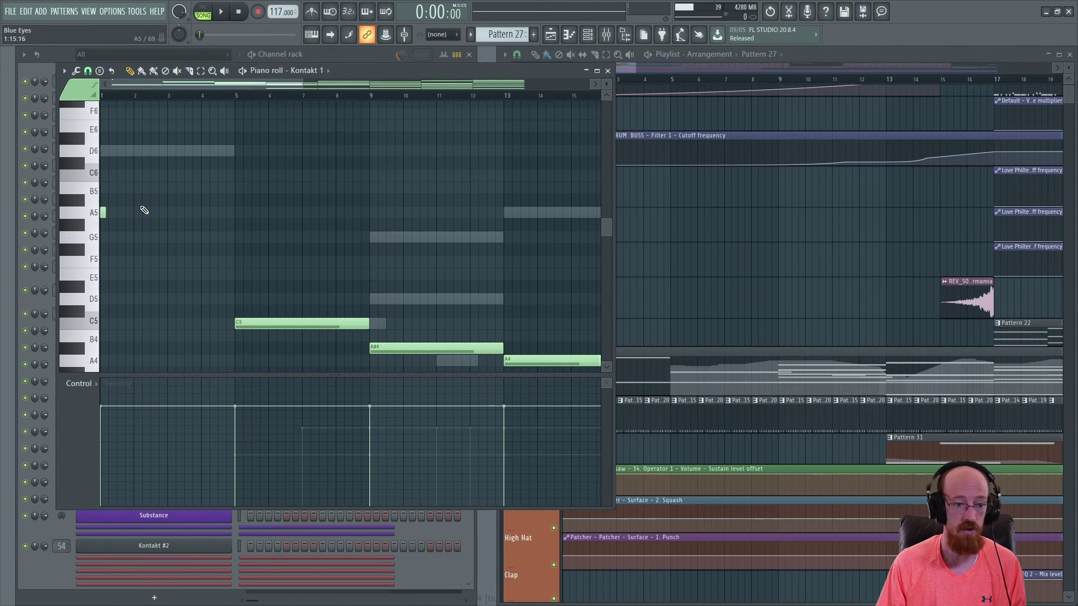
pyautogui.click(119, 237)
pyautogui.click(162, 212)
pyautogui.click(179, 163)
pyautogui.click(195, 213)
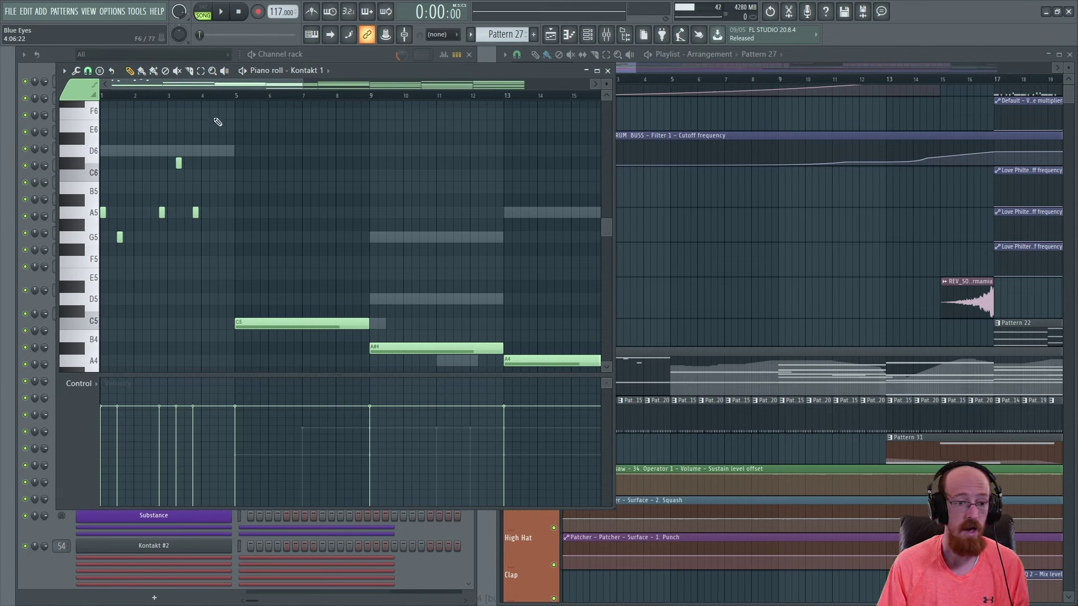
# - Select the five short notes, duplicate them with Ctrl+B, then undo the duplication
pyautogui.moveTo(204, 145); pyautogui.dragTo(70, 264)
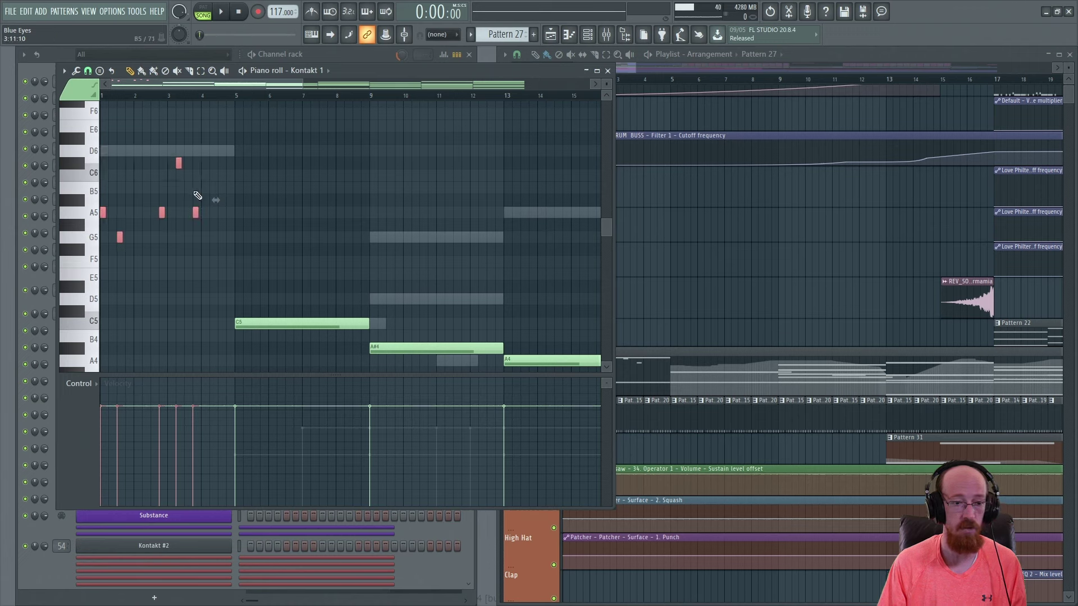
pyautogui.hotkey('ctrl', 'b')
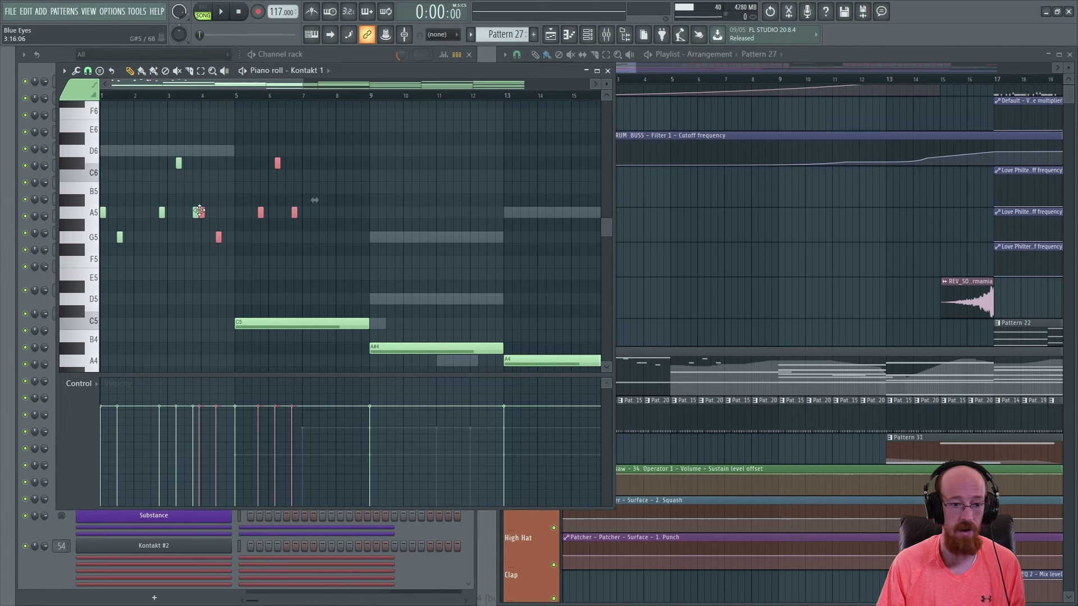
pyautogui.hotkey('ctrl', 'z')
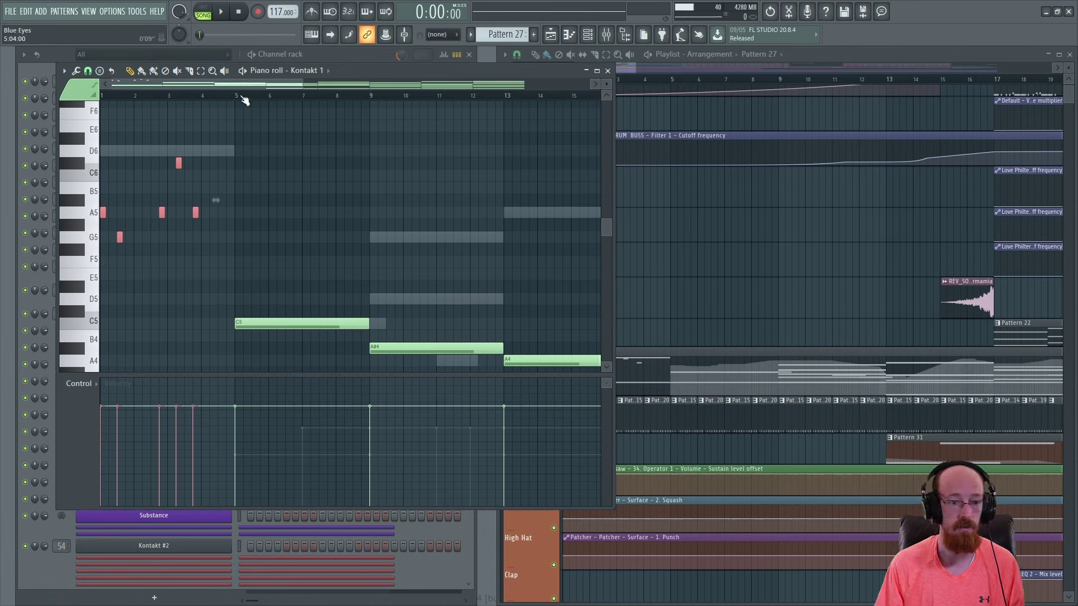
# - Time-select bars 1–5, duplicate the notes into the next bars, then undo the duplicate and short notes
pyautogui.moveTo(236, 100); pyautogui.dragTo(101, 106)
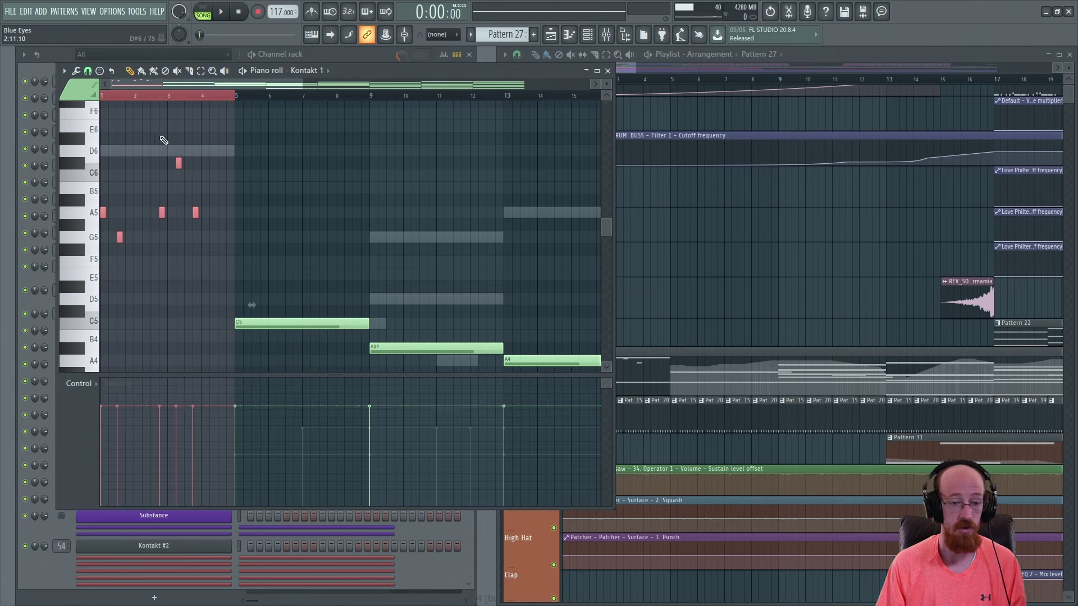
pyautogui.hotkey('ctrl', 'b')
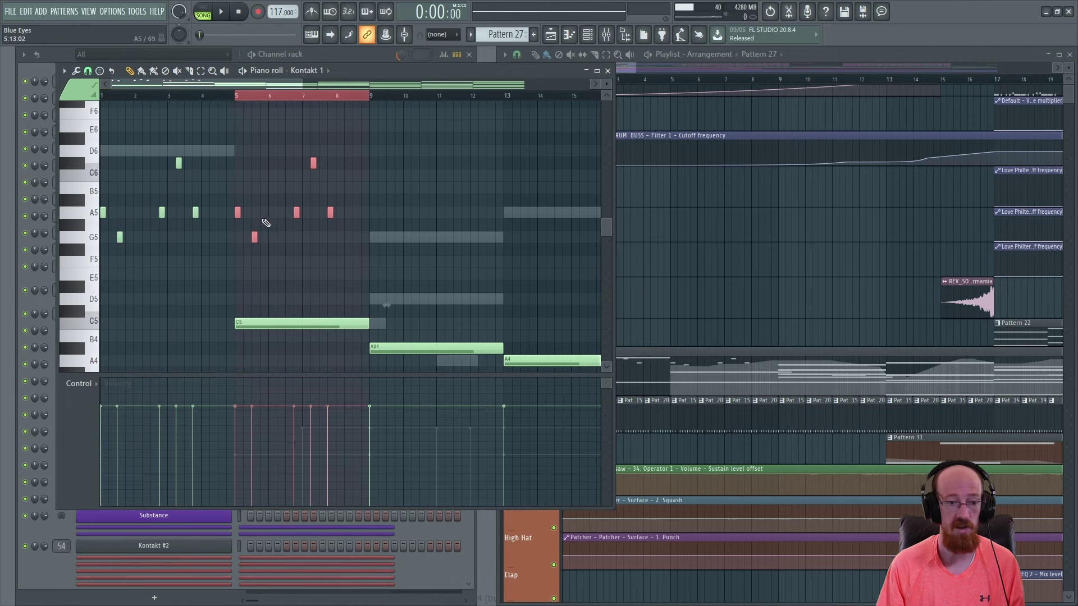
pyautogui.hotkey('ctrl', 'z')
pyautogui.hotkey('ctrl', 'z')
pyautogui.hotkey('ctrl', 'z')
pyautogui.hotkey('ctrl', 'z')
pyautogui.hotkey('ctrl', 'z')
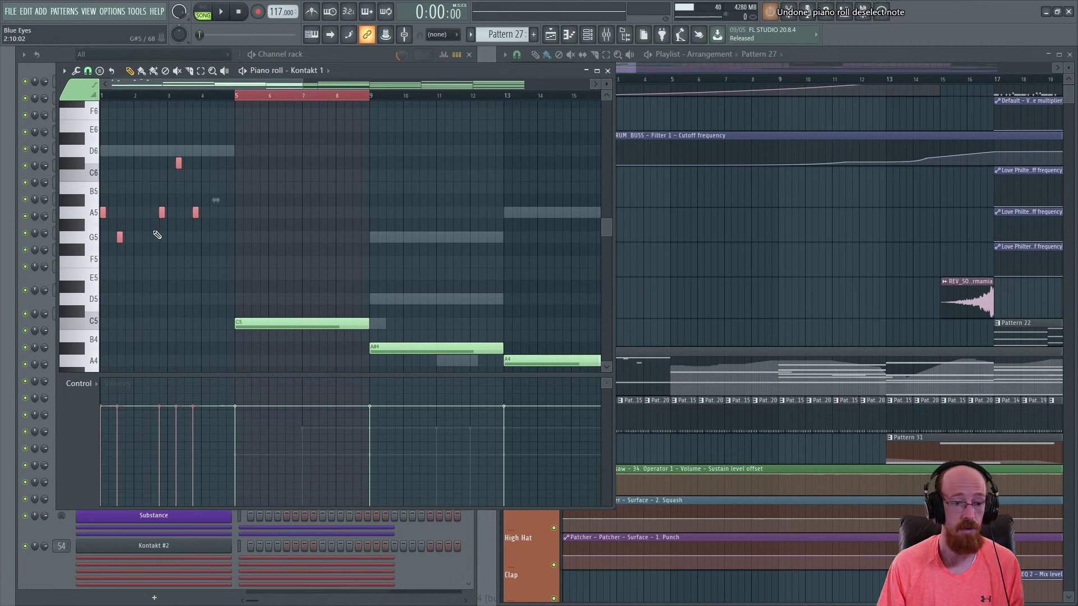
pyautogui.hotkey('ctrl', 'z')
pyautogui.hotkey('ctrl', 'z')
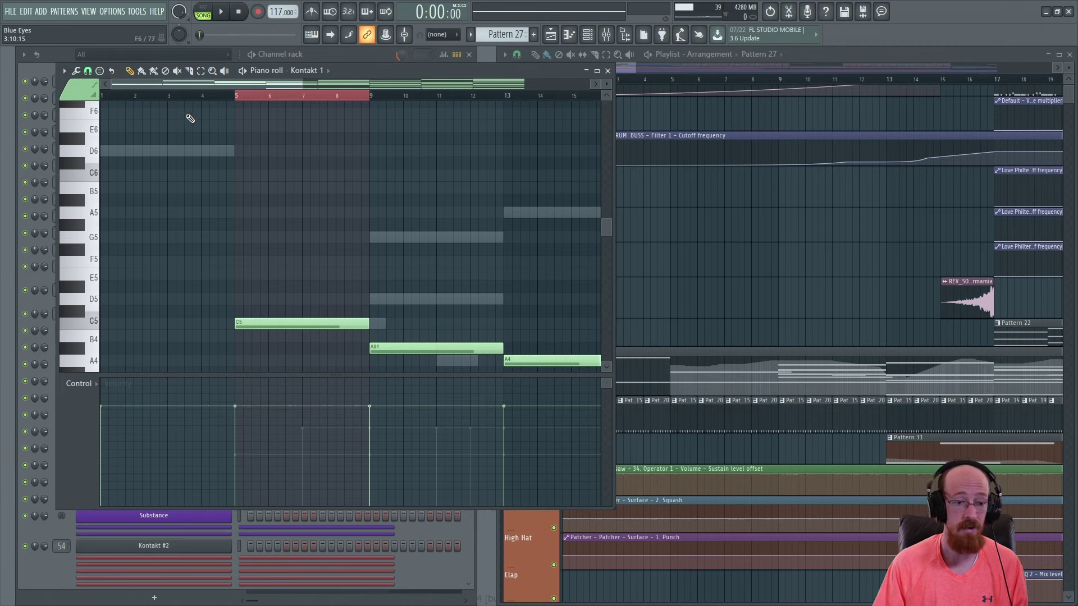
# - Add five short notes in bars 1–4: B5, B5, C6, C6 and G#5
pyautogui.click(128, 200)
pyautogui.click(161, 201)
pyautogui.click(196, 163)
pyautogui.click(221, 225)
pyautogui.click(305, 163)
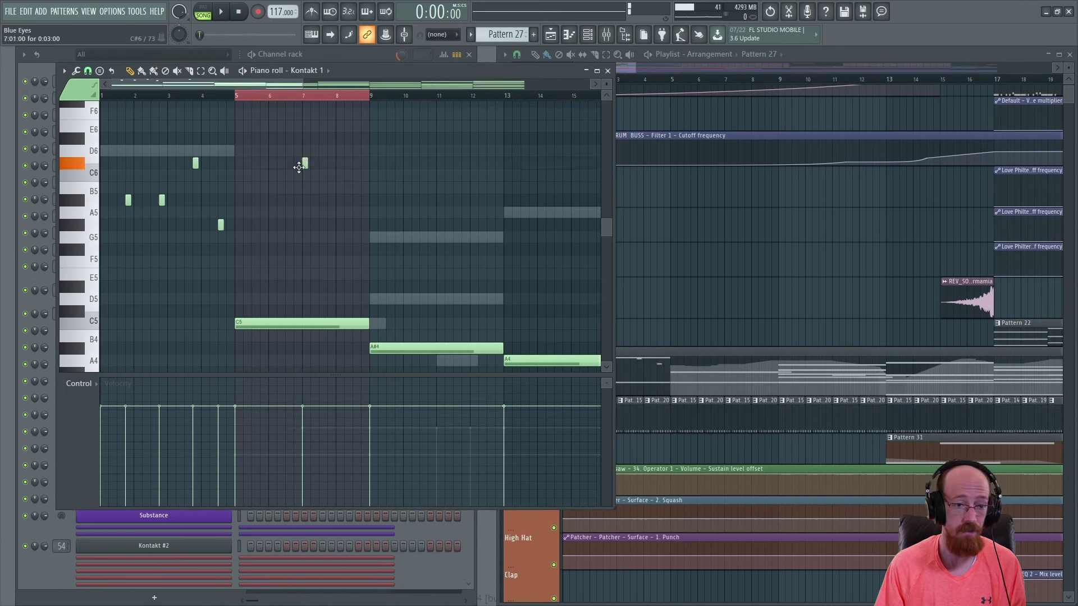
# - Select the five notes, copy them further right, then undo the copy and the added notes
pyautogui.moveTo(333, 149); pyautogui.dragTo(101, 265)
pyautogui.moveTo(128, 201); pyautogui.dragTo(383, 199)
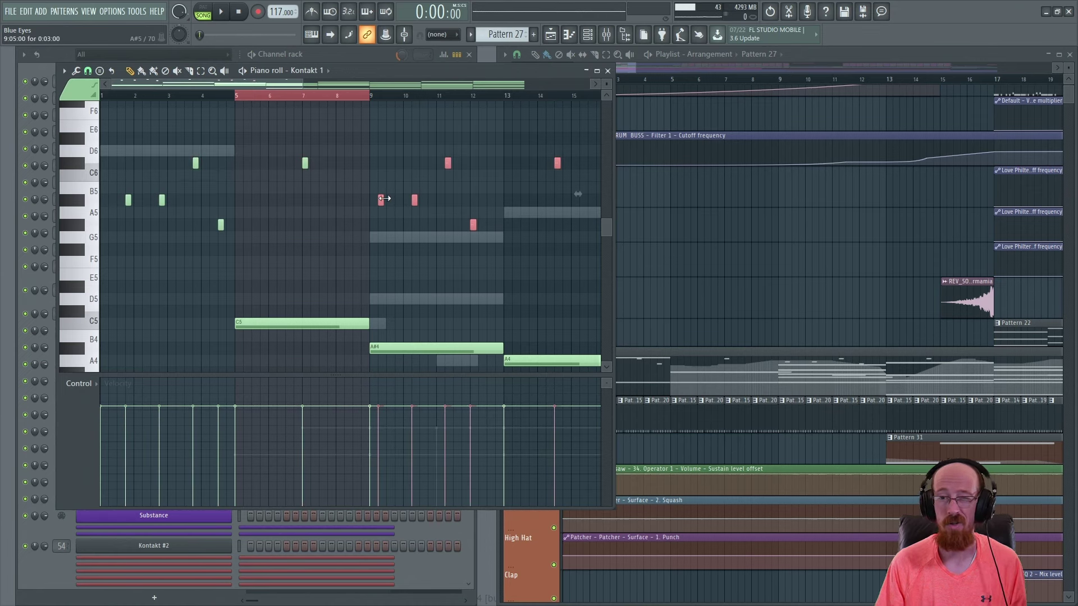
pyautogui.hotkey('ctrl', 'z')
pyautogui.hotkey('ctrl', 'z')
pyautogui.hotkey('ctrl', 'z')
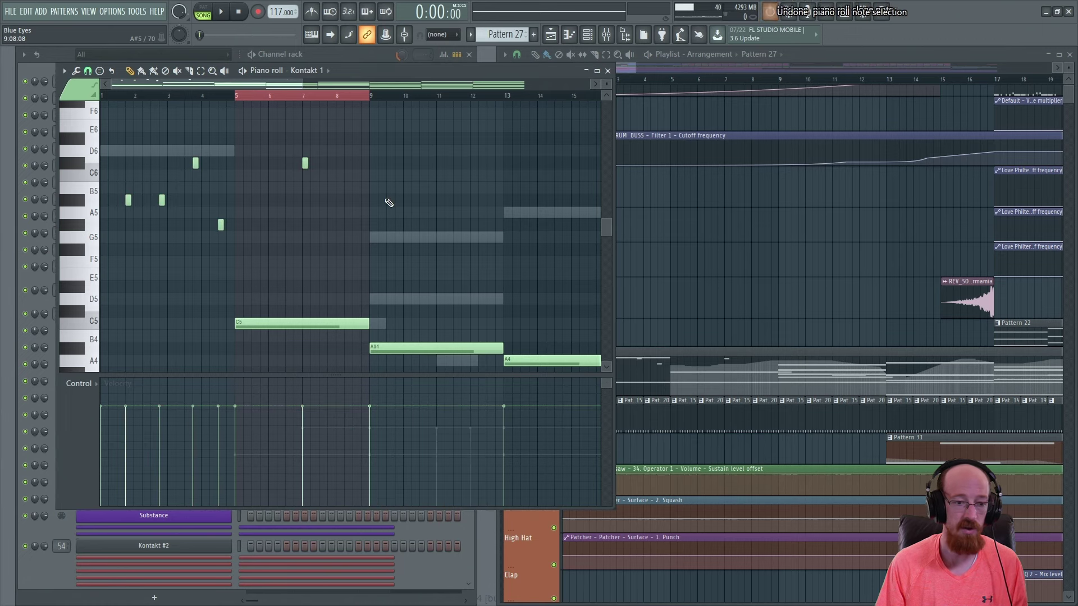
pyautogui.hotkey('ctrl', 'z')
pyautogui.hotkey('ctrl', 'z')
pyautogui.hotkey('ctrl', 'z')
pyautogui.hotkey('ctrl', 'z')
pyautogui.hotkey('ctrl', 'z')
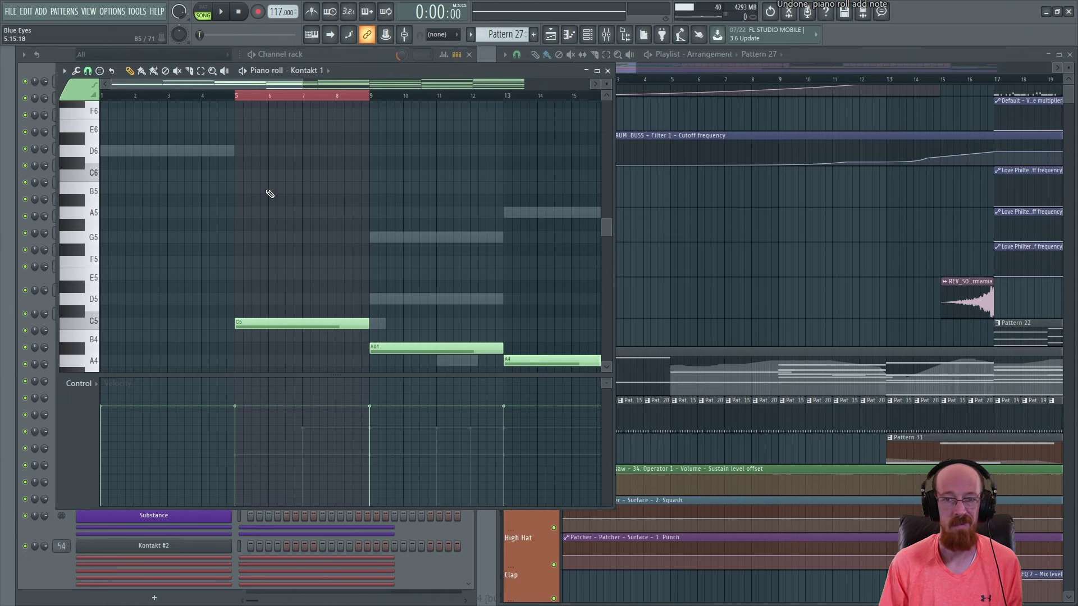
pyautogui.hotkey('ctrl', 'z')
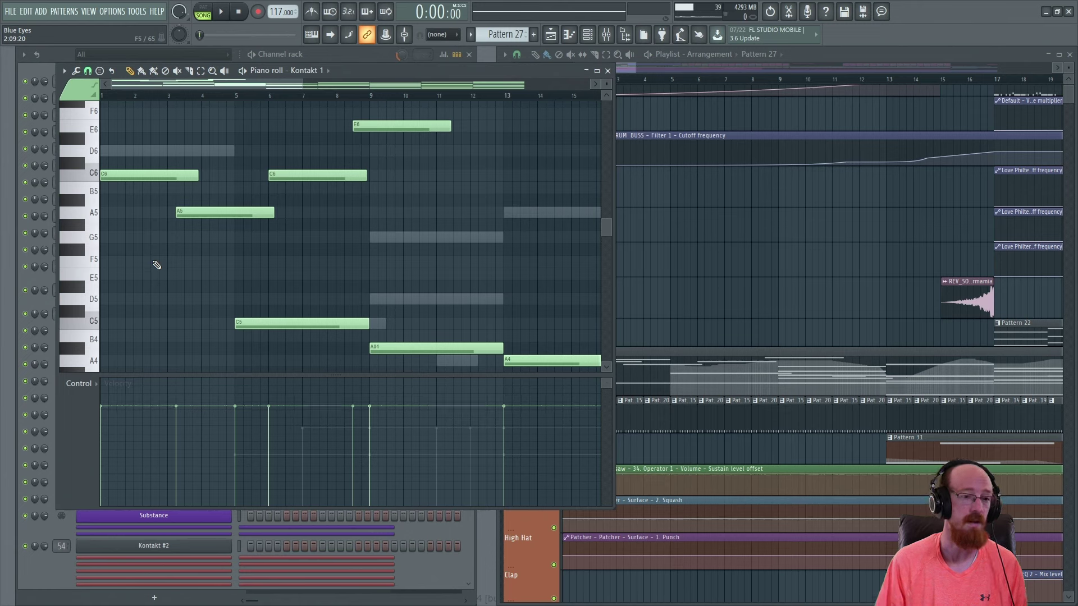
pyautogui.click(177, 214)
pyautogui.keyDown('shift'); pyautogui.click(360, 125); pyautogui.keyUp('shift')
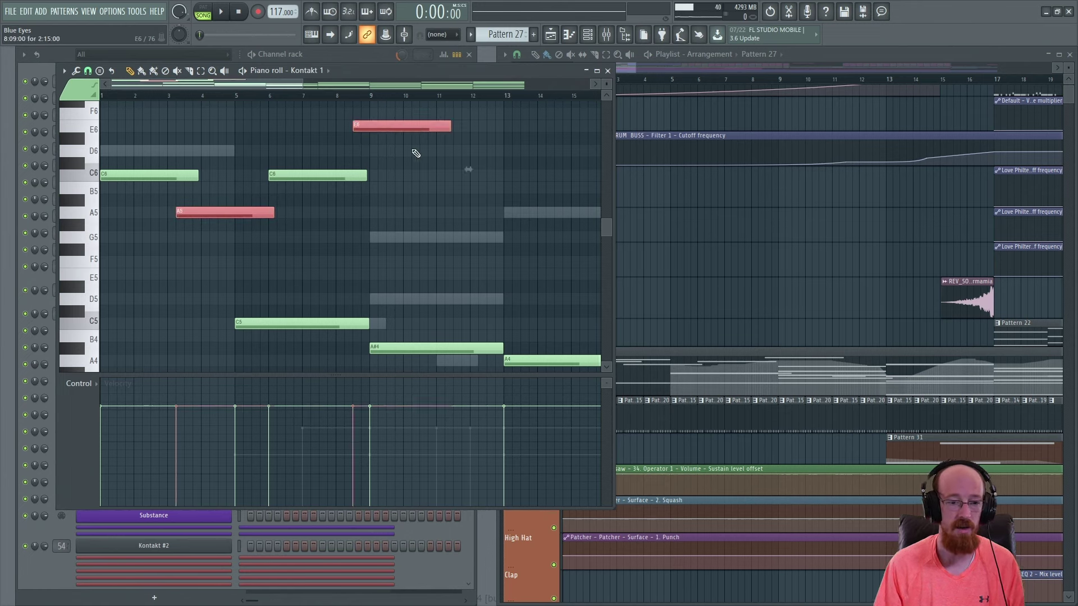
pyautogui.keyDown('shift'); pyautogui.click(150, 175); pyautogui.keyUp('shift')
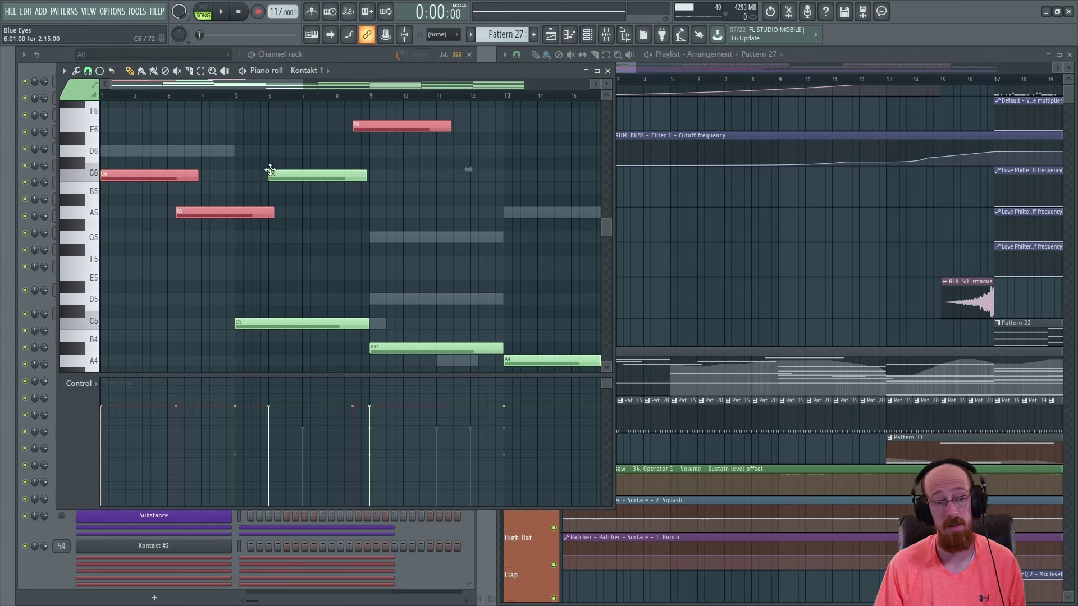
pyautogui.keyDown('shift'); pyautogui.click(170, 178); pyautogui.keyUp('shift')
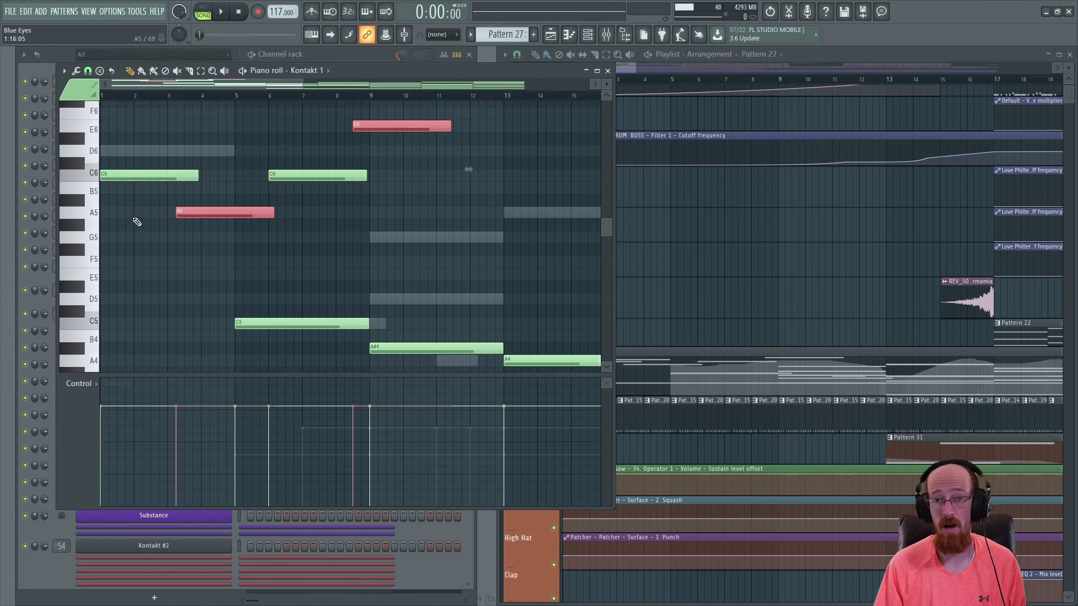
pyautogui.click(137, 222)
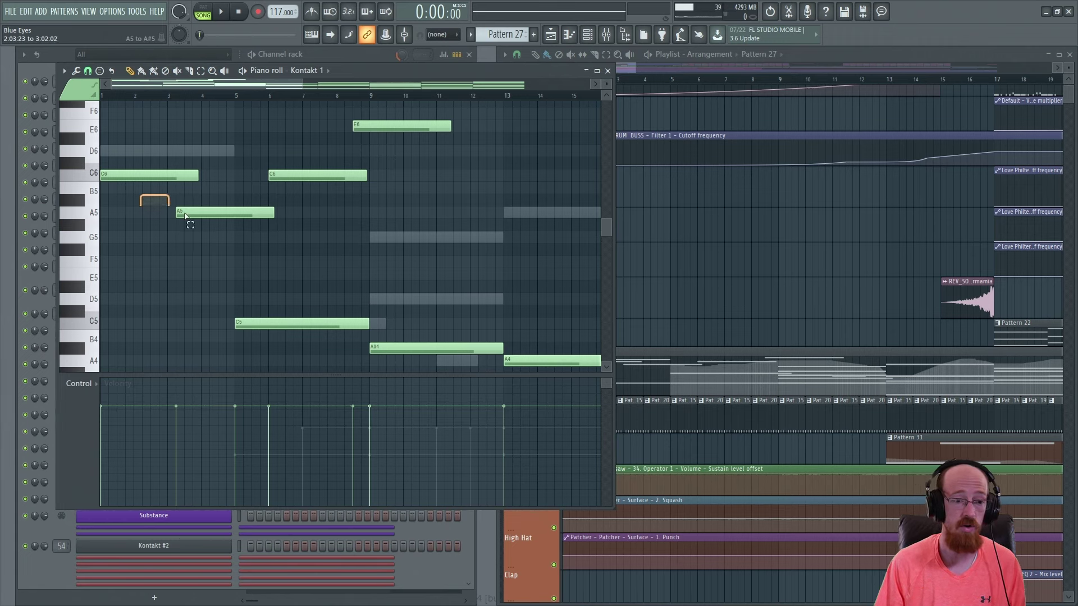
pyautogui.click(185, 216)
pyautogui.click(371, 126)
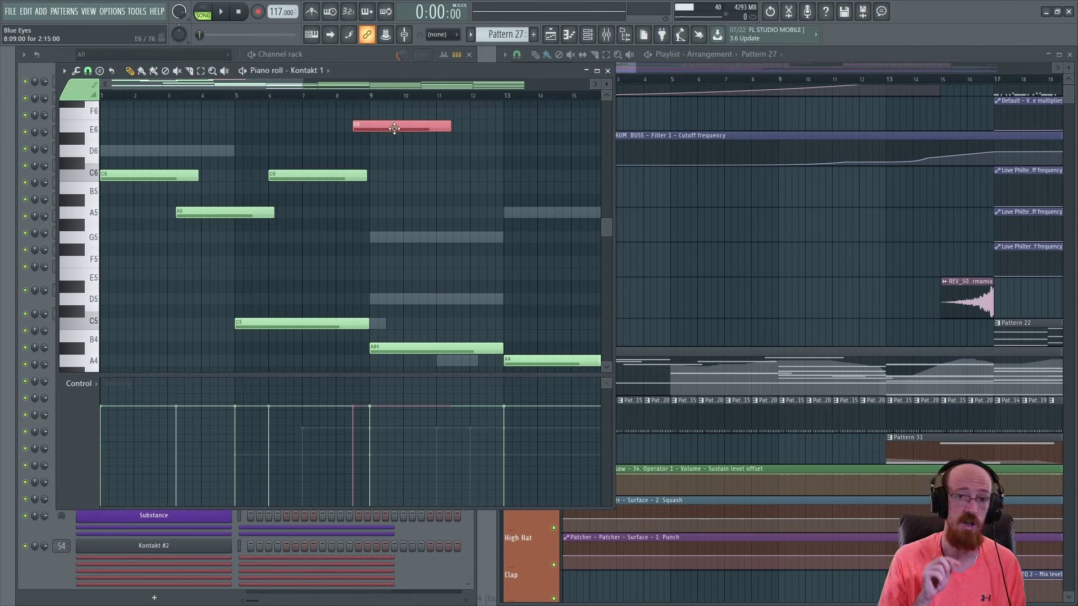
pyautogui.keyDown('shift'); pyautogui.click(220, 213); pyautogui.keyUp('shift')
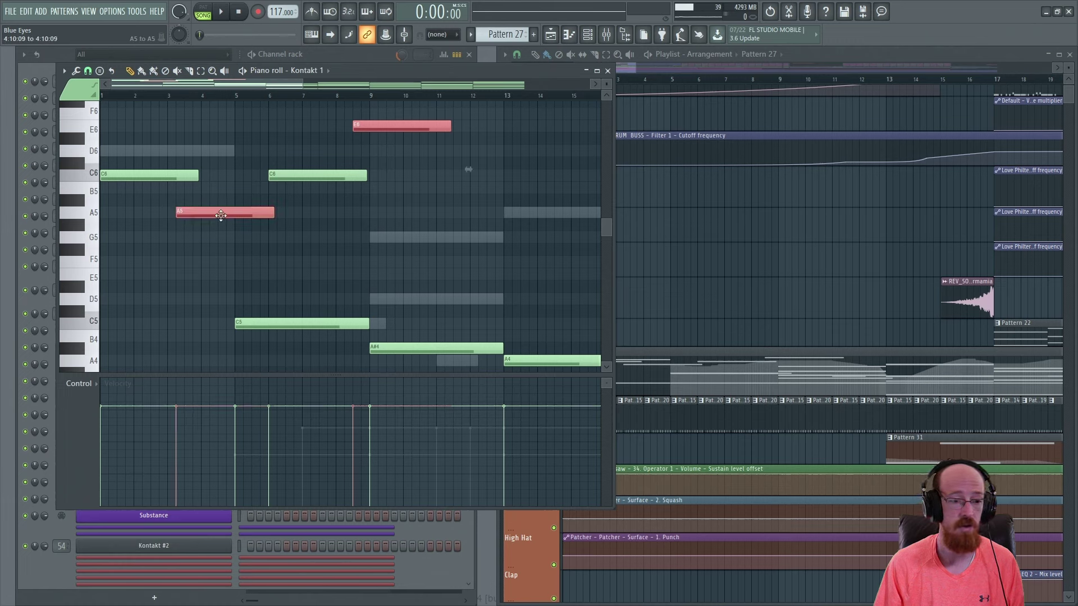
pyautogui.keyDown('shift'); pyautogui.click(302, 174); pyautogui.keyUp('shift')
pyautogui.keyDown('shift'); pyautogui.click(167, 177); pyautogui.keyUp('shift')
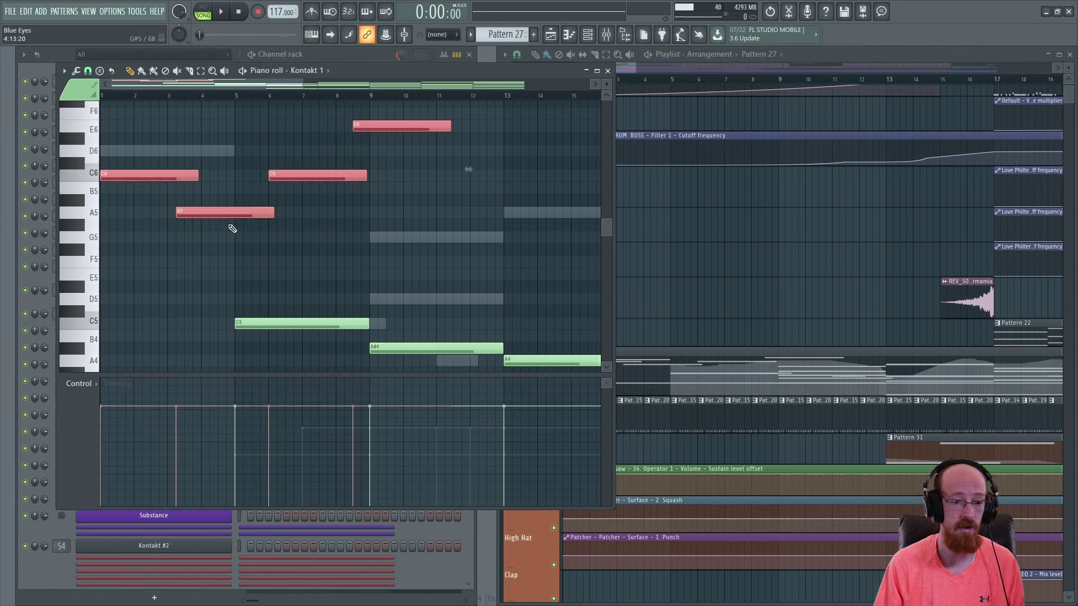
pyautogui.keyDown('shift'); pyautogui.click(156, 178); pyautogui.keyUp('shift')
pyautogui.keyDown('shift'); pyautogui.click(309, 176); pyautogui.keyUp('shift')
pyautogui.keyDown('shift'); pyautogui.click(258, 211); pyautogui.keyUp('shift')
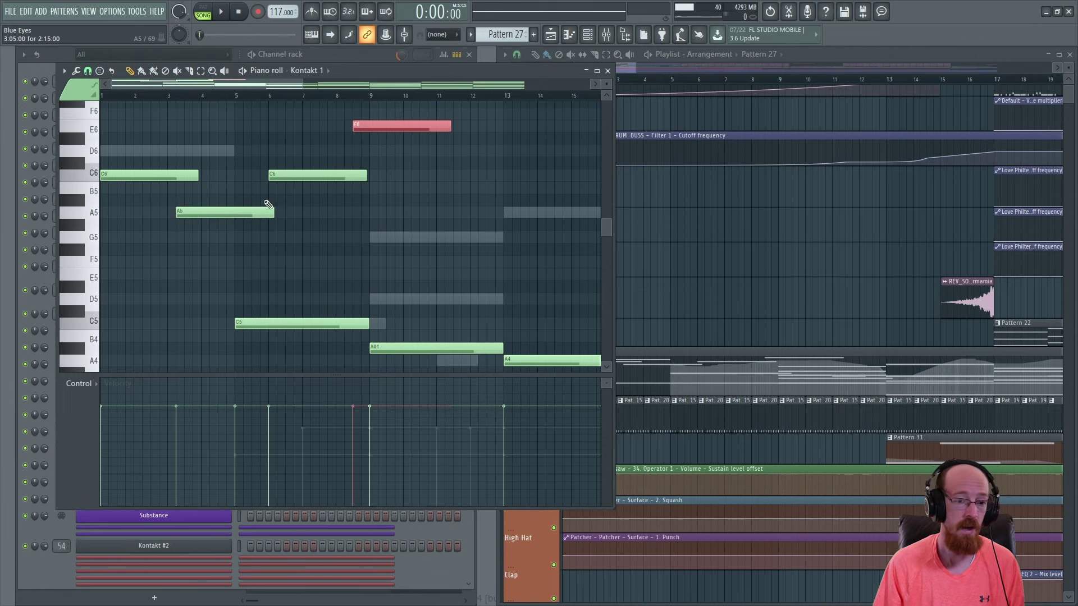
pyautogui.keyDown('shift'); pyautogui.click(406, 128); pyautogui.keyUp('shift')
pyautogui.moveTo(152, 158); pyautogui.dragTo(366, 247)
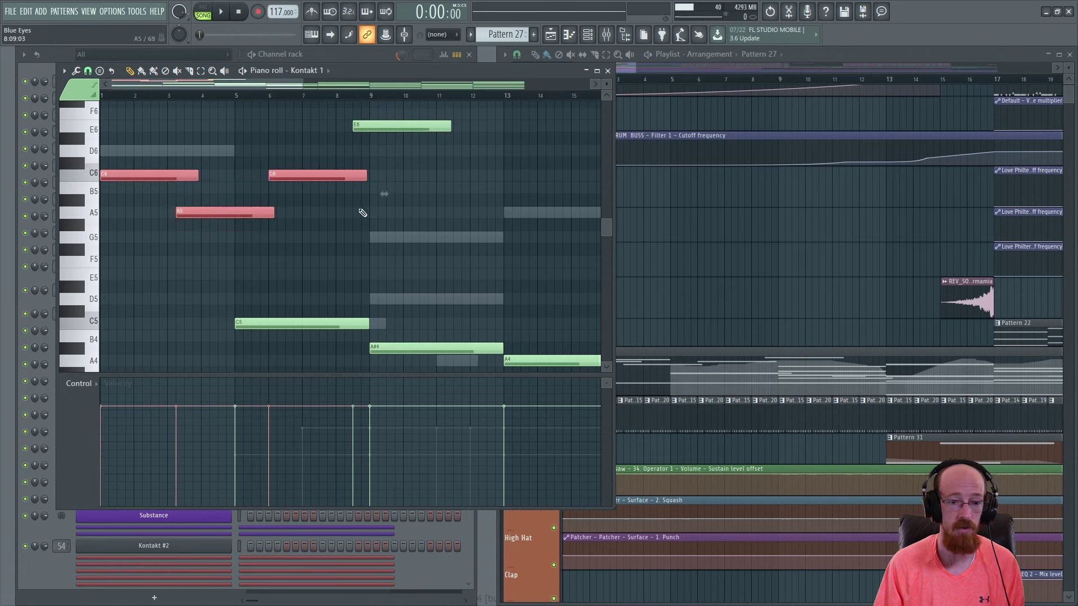
pyautogui.click(455, 191)
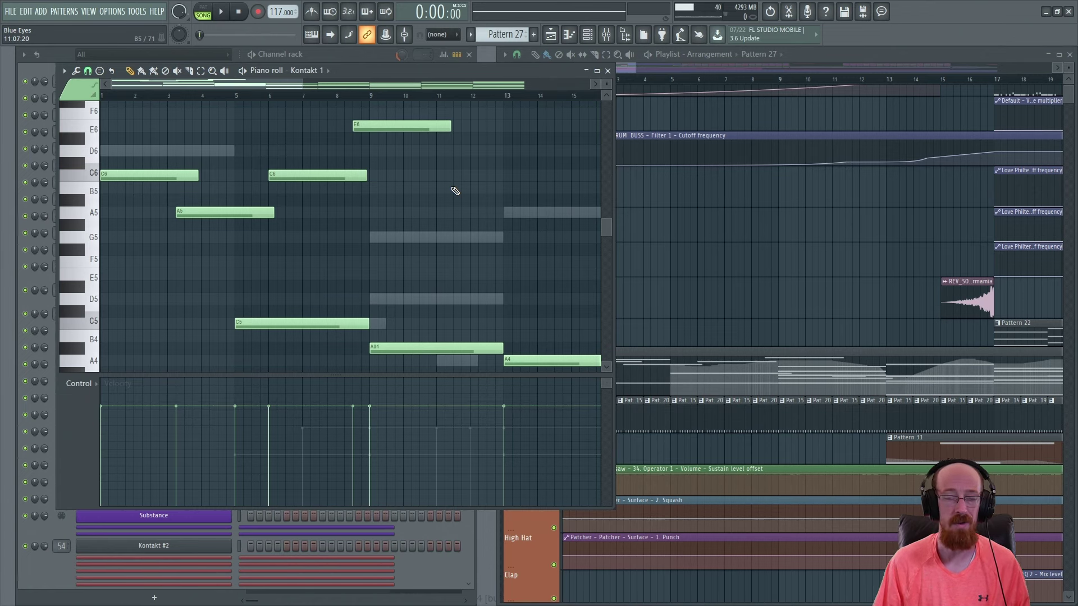
# - Close the piano roll with F7, toggle the F8 plugin picker, then pick an empty Kick Layer 3 effect slot
pyautogui.press('F7')
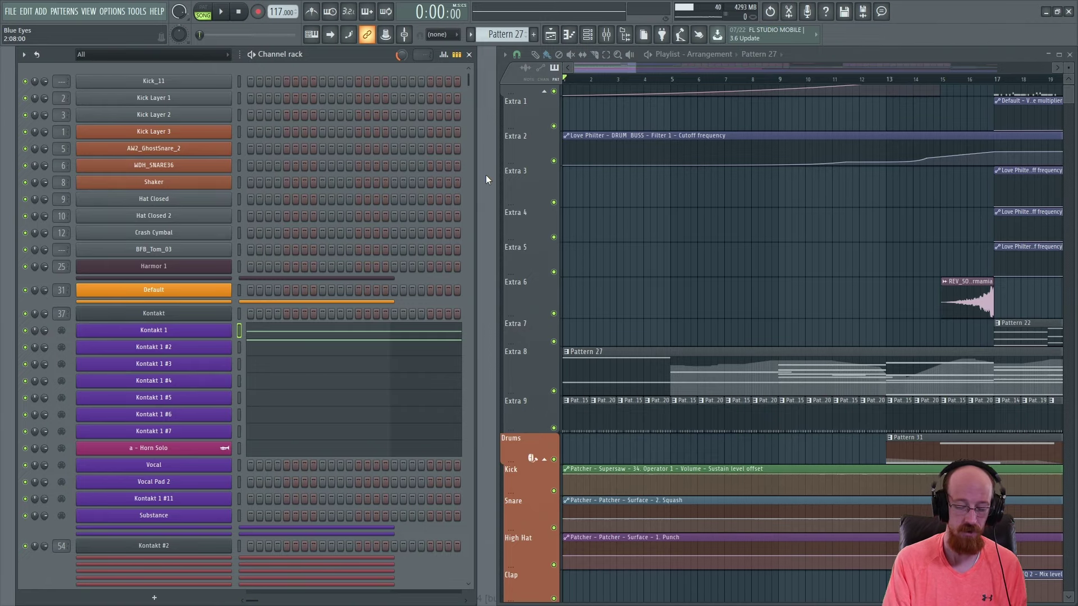
pyautogui.press('F8')
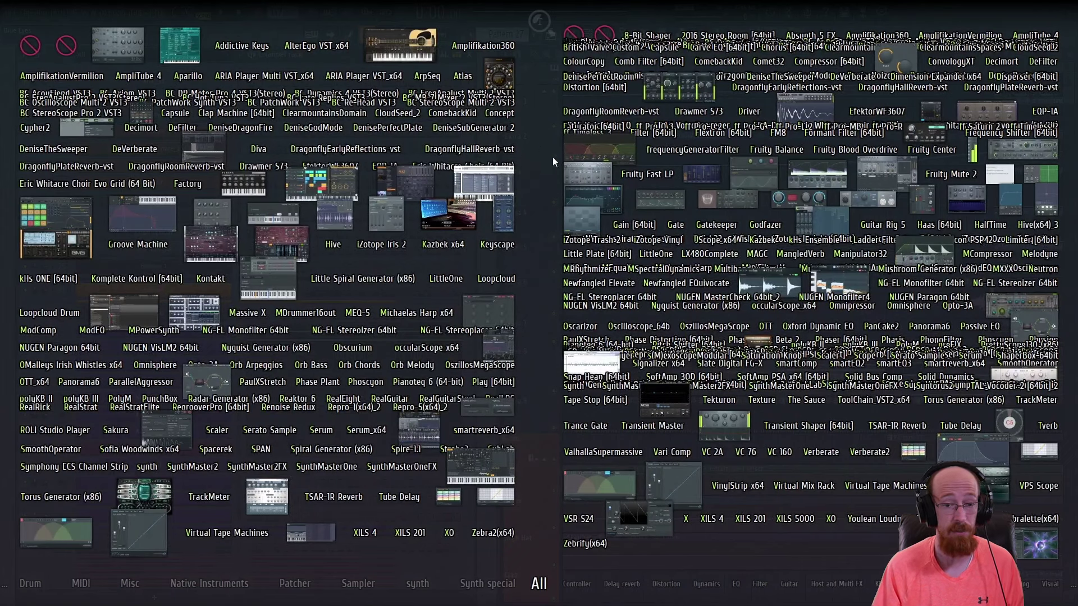
pyautogui.press('F8')
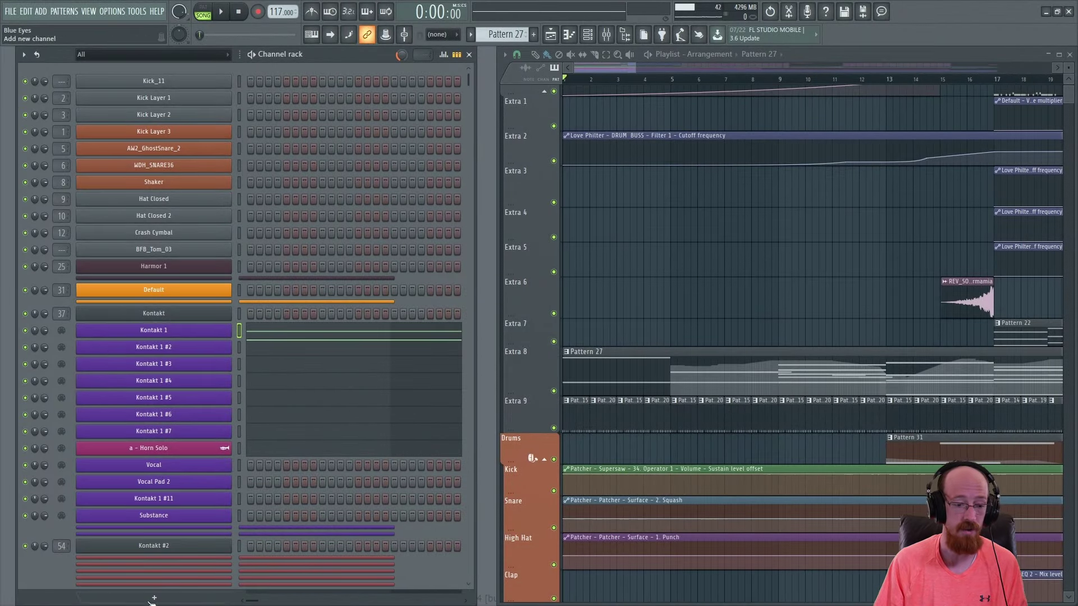
pyautogui.click(155, 598)
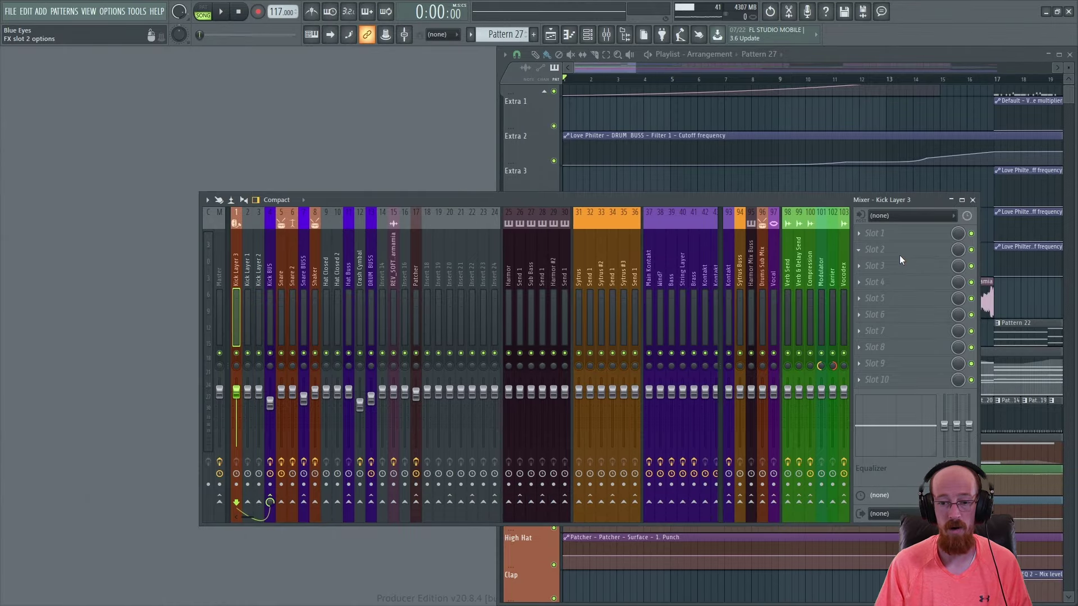
pyautogui.click(899, 254)
# - Filter the picker by 'pa' and load Fruity Parametric EQ 2 into effect slot 2, closing its window
pyautogui.write('para')
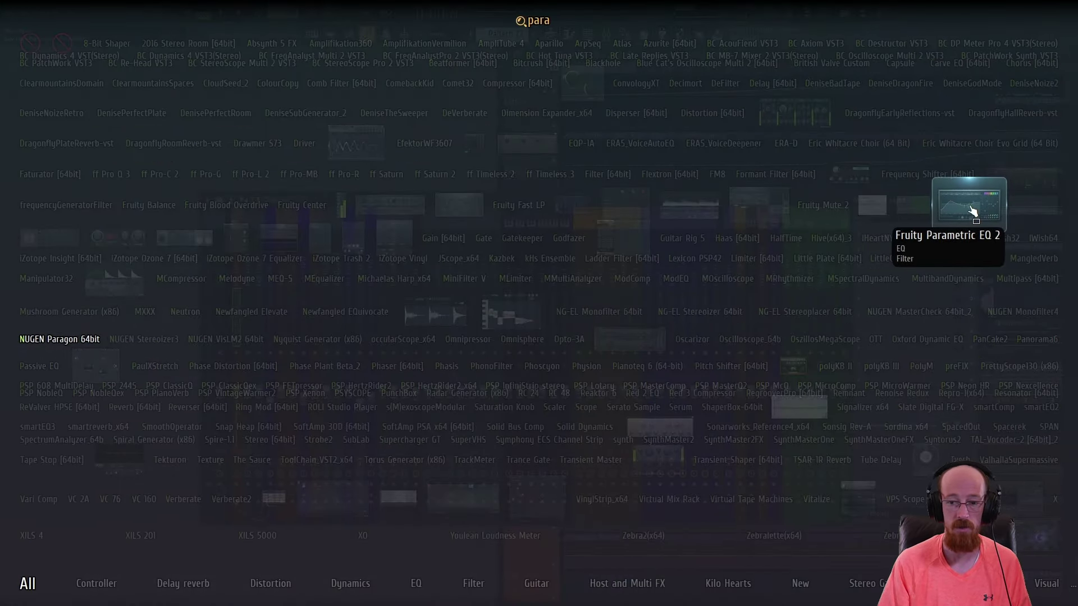
pyautogui.click(973, 210)
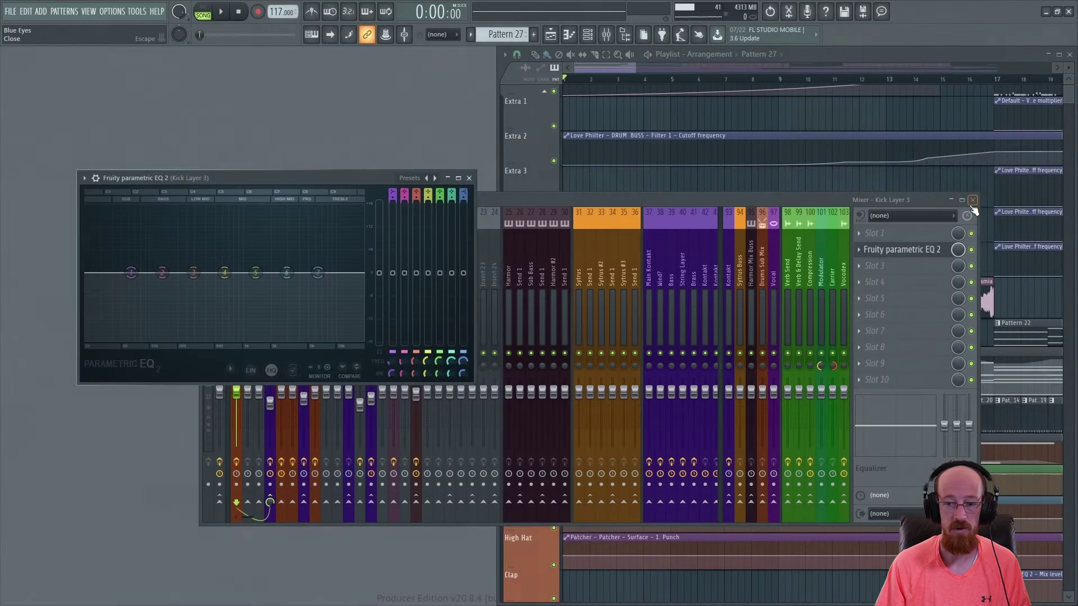
pyautogui.click(897, 248)
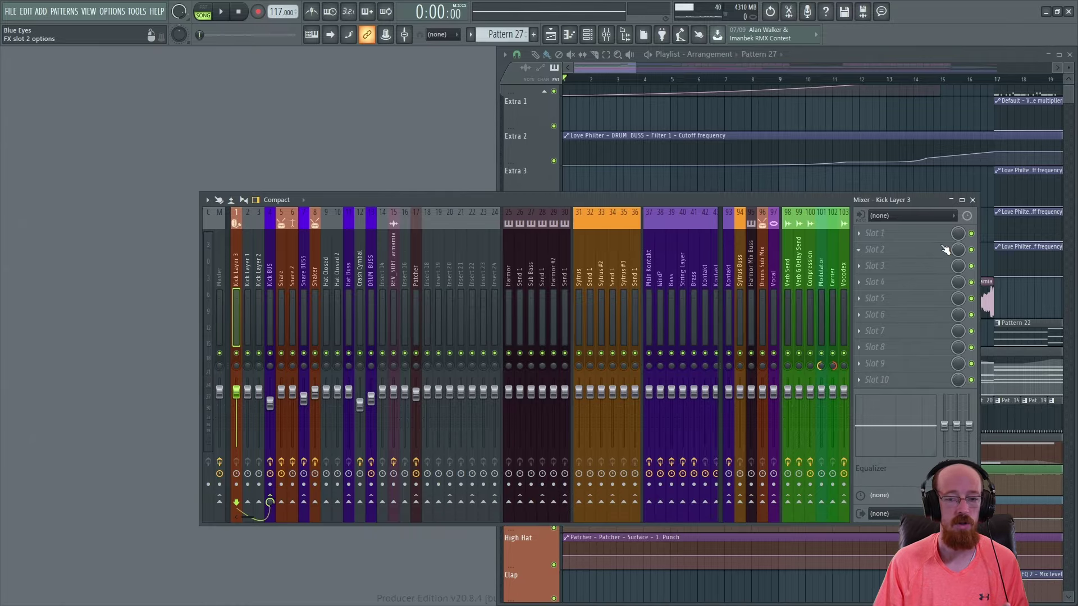
# - Open and dismiss the effect slot plugin menus without adding another effect
pyautogui.click(894, 255)
pyautogui.press('Escape')
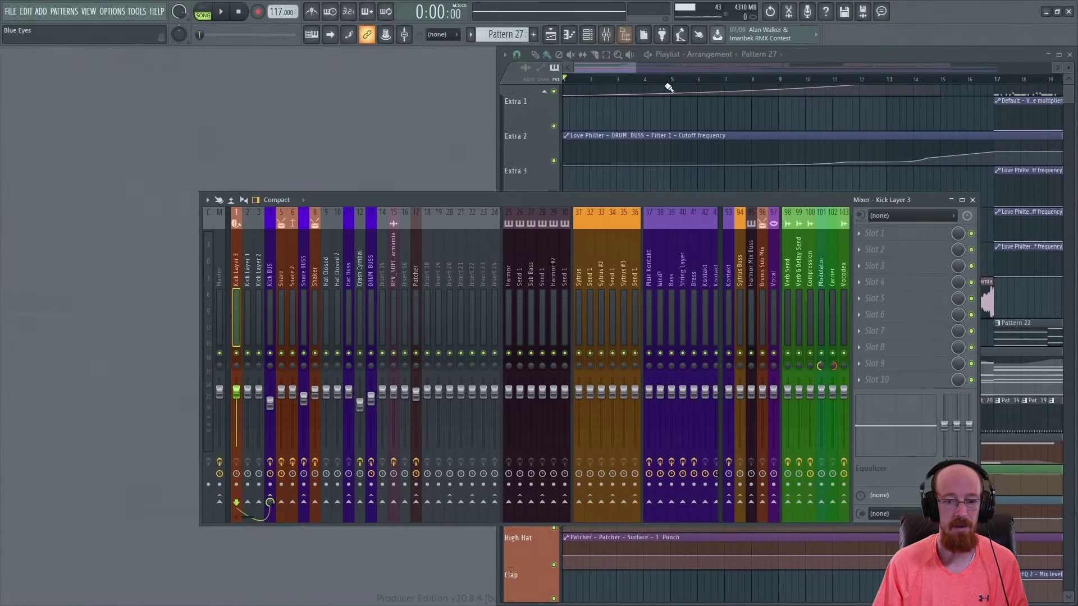
pyautogui.click(914, 233)
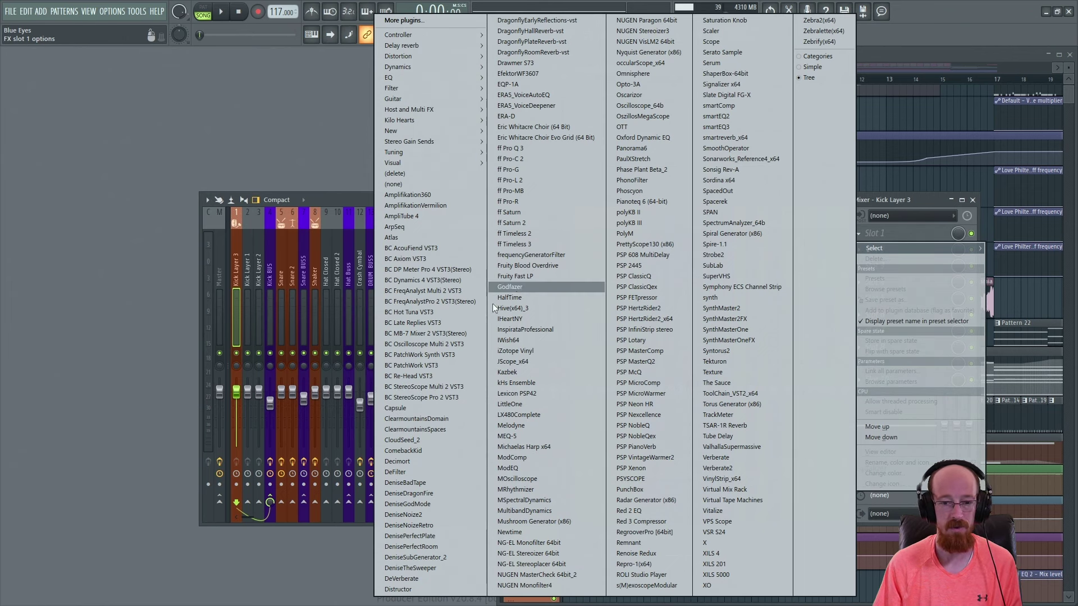
pyautogui.click(926, 199)
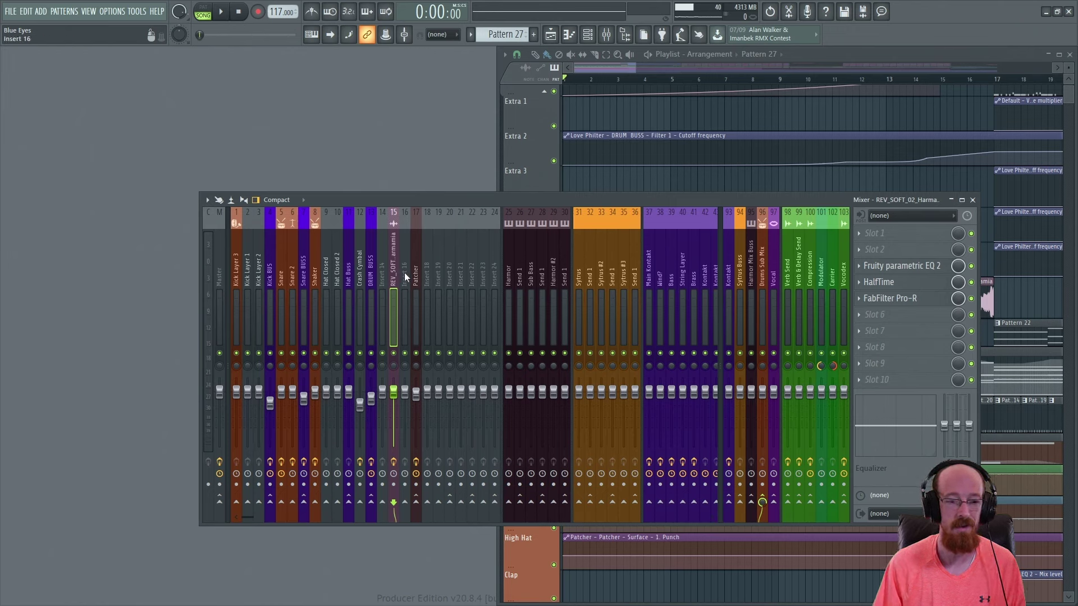
# - Reselect the REV_SOFT_02_Harmamia insert and open, then close, insert 20's routing options
pyautogui.click(415, 279)
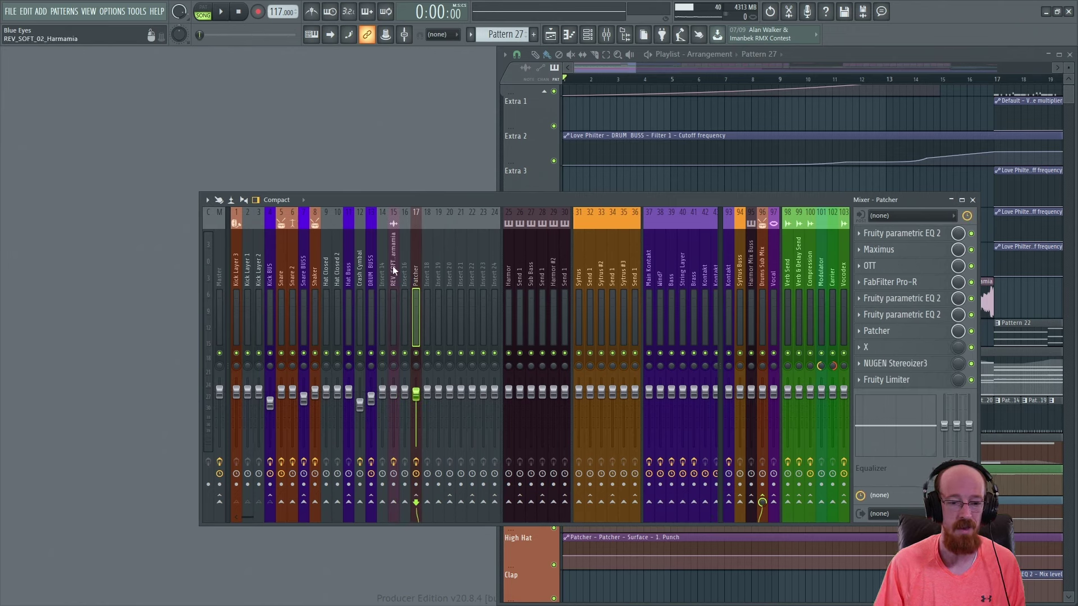
pyautogui.click(394, 270)
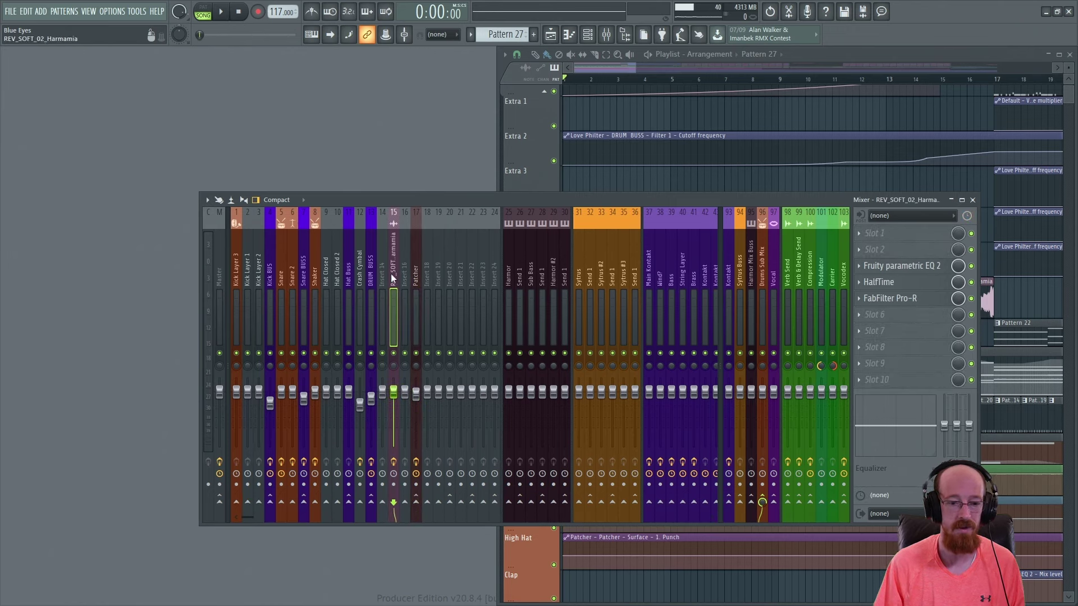
pyautogui.rightClick(447, 503)
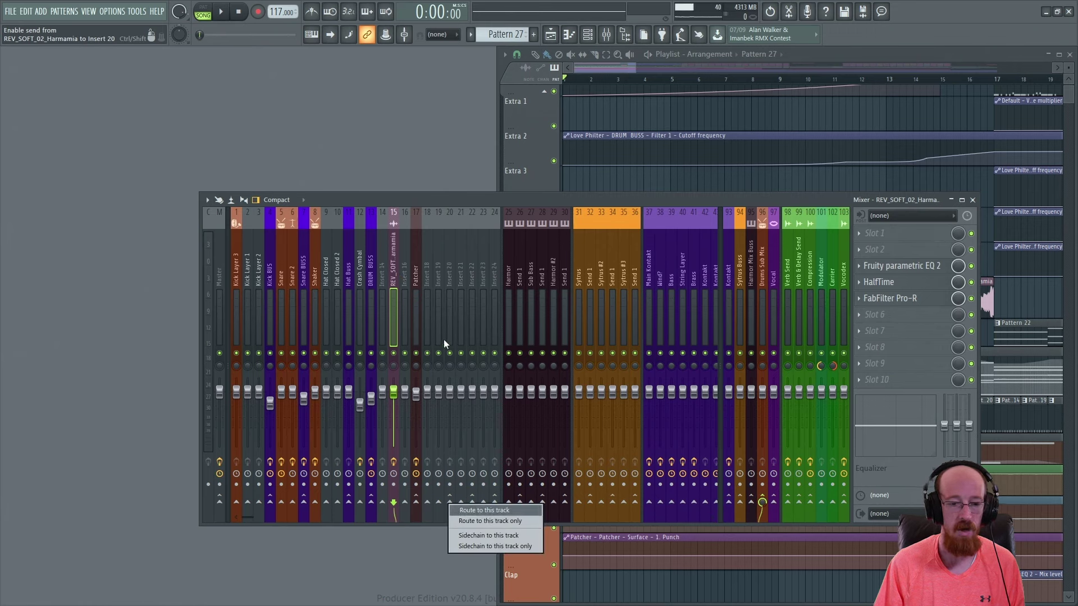
pyautogui.click(393, 318)
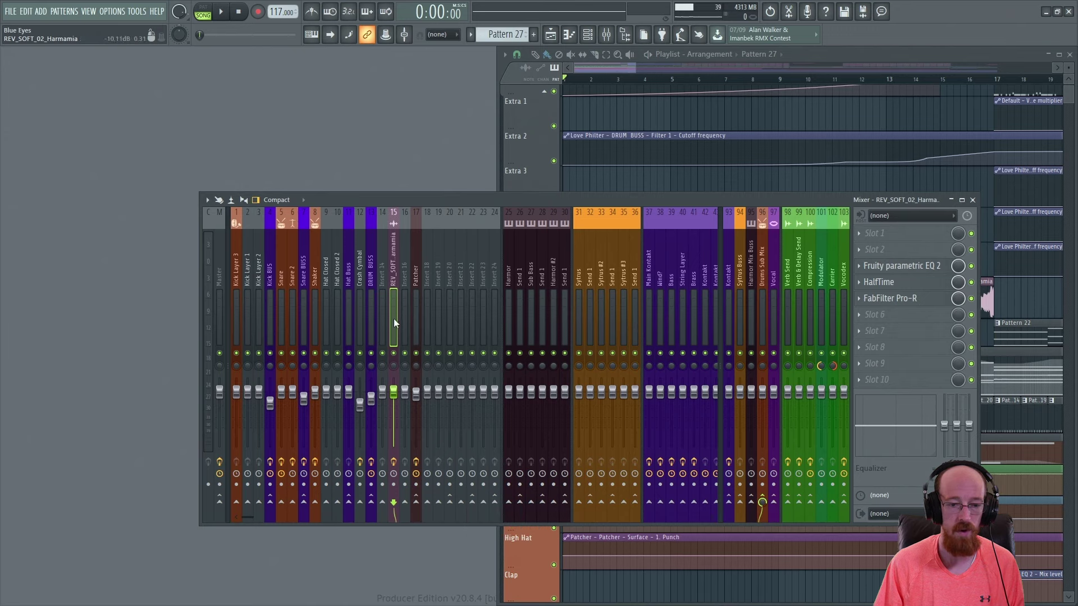
# - Toggle a send from REV_SOFT to insert 21 on and off twice, then select Insert 16
pyautogui.click(461, 502)
pyautogui.click(462, 500)
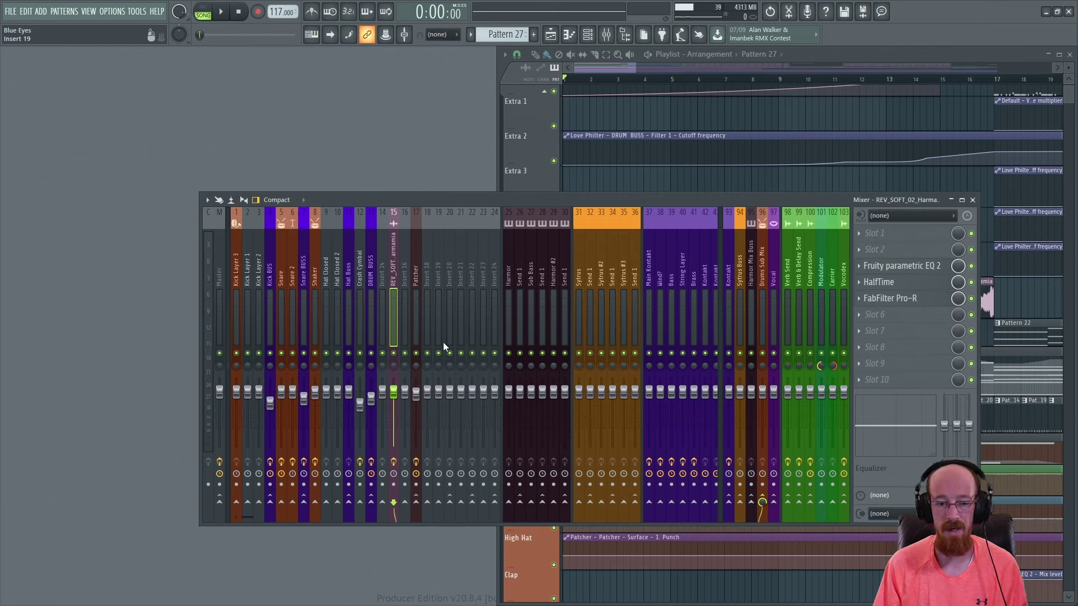
pyautogui.click(461, 503)
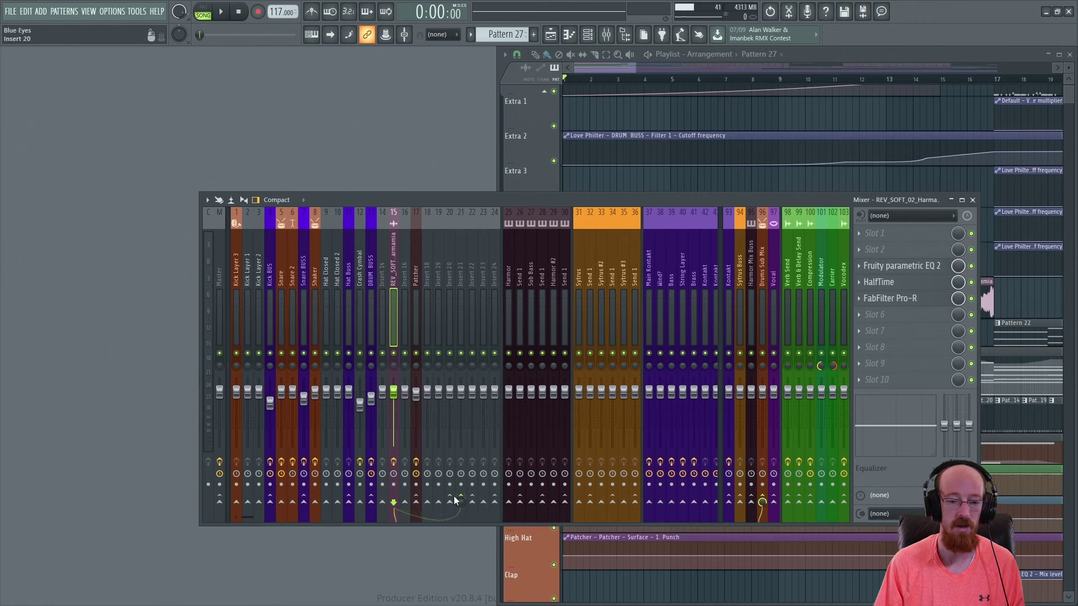
pyautogui.click(462, 498)
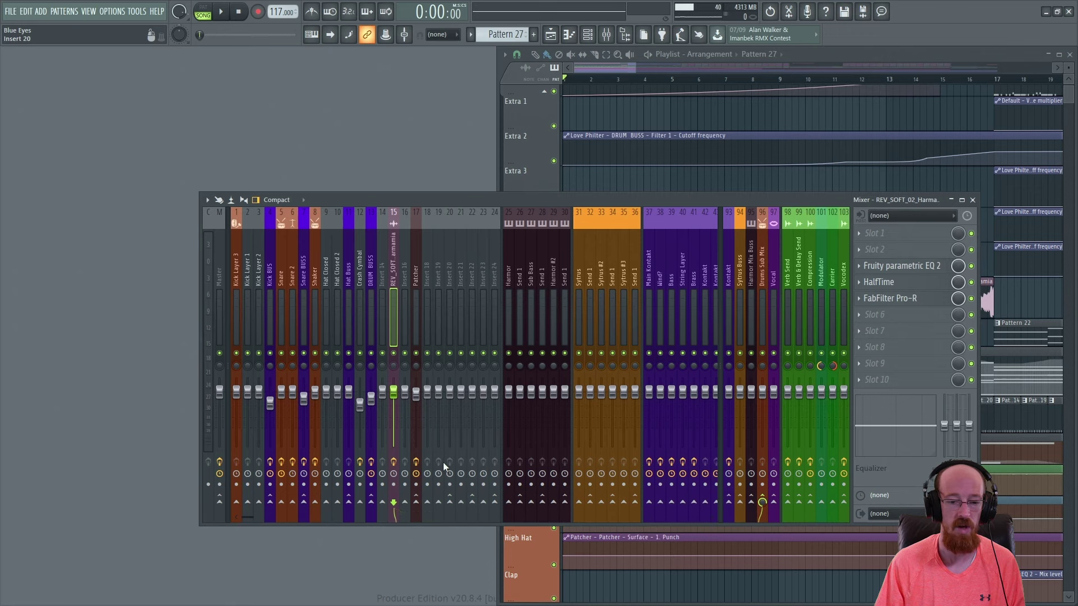
pyautogui.click(403, 270)
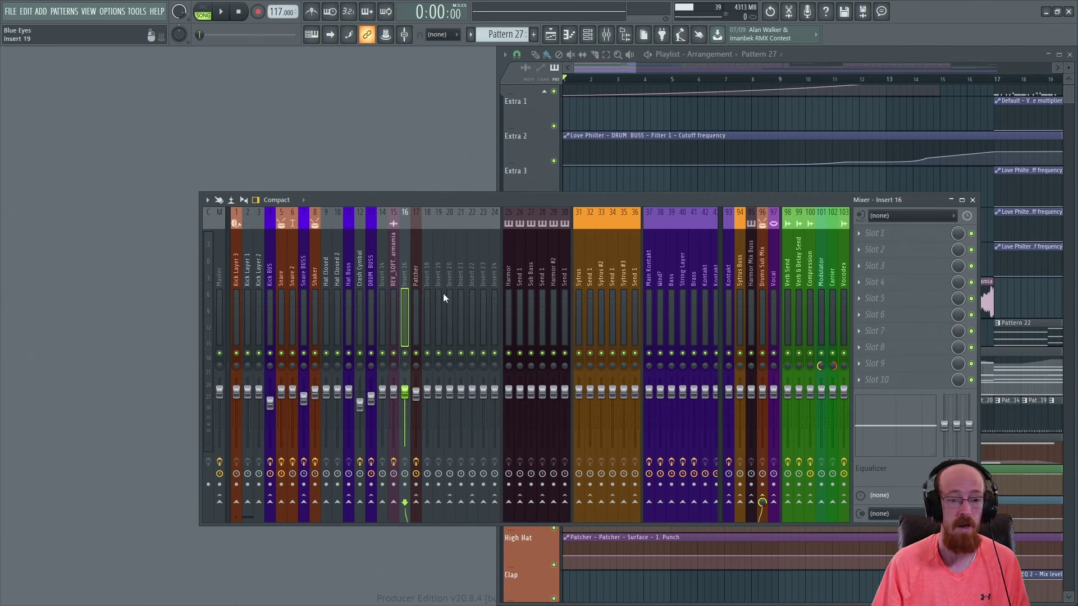
# - Select the Patcher insert and drag it toward insert 18
pyautogui.click(414, 292)
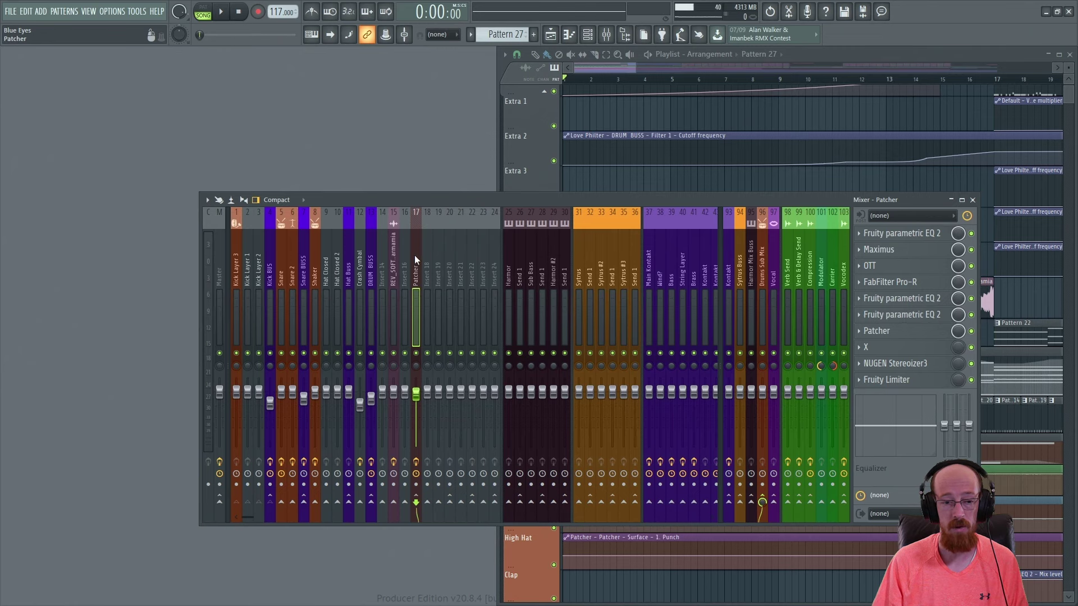
pyautogui.scroll(-1, 416, 301)
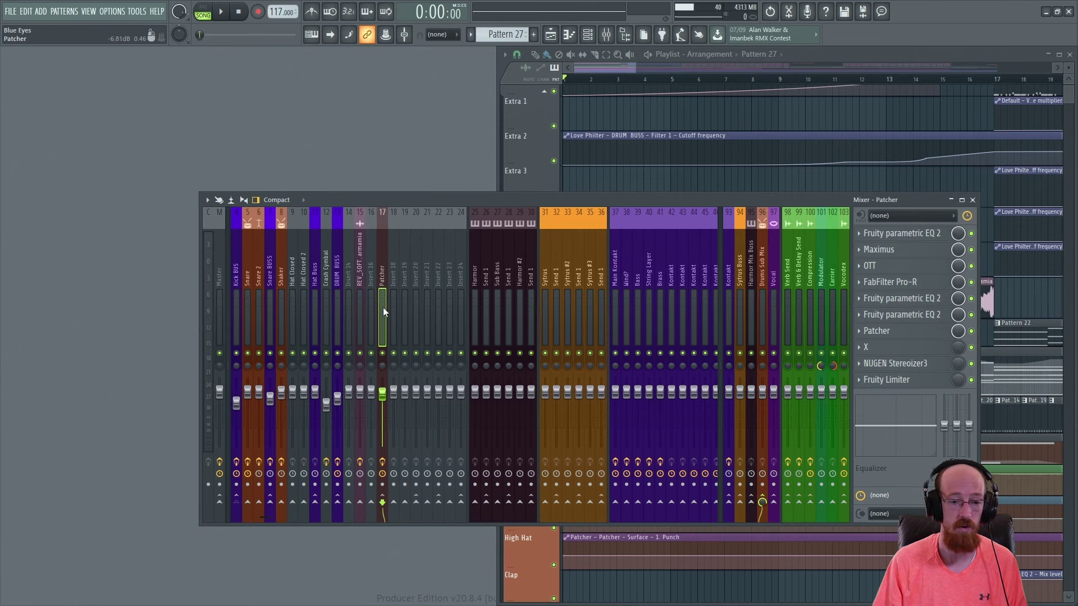
pyautogui.scroll(-1, 383, 308)
pyautogui.scroll(2, 383, 305)
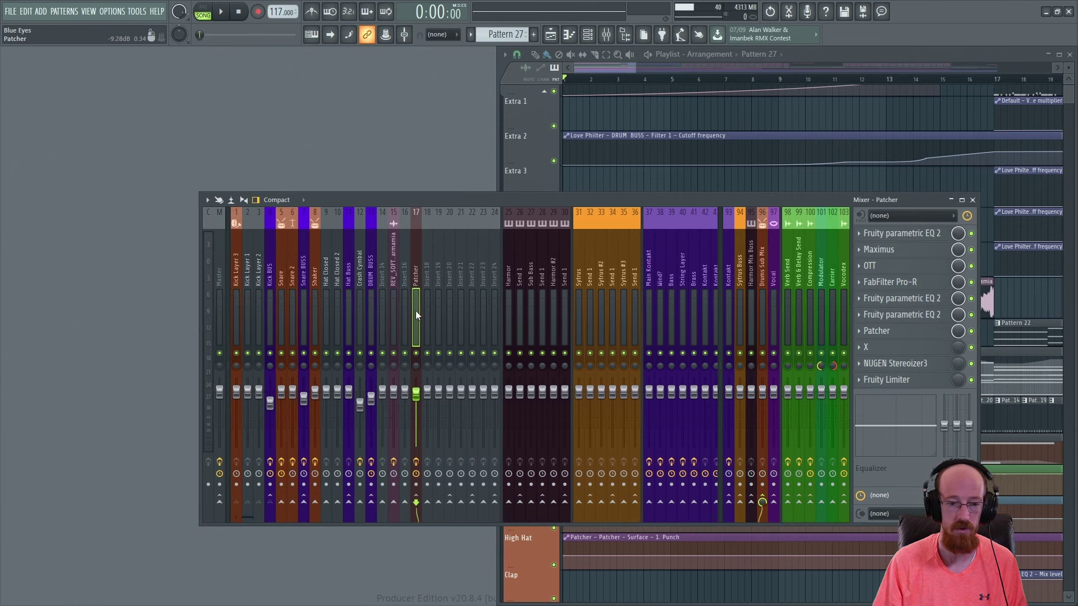
pyautogui.moveTo(416, 312)
pyautogui.mouseDown()
pyautogui.moveTo(450, 311)
pyautogui.moveTo(416, 311)
pyautogui.mouseUp()
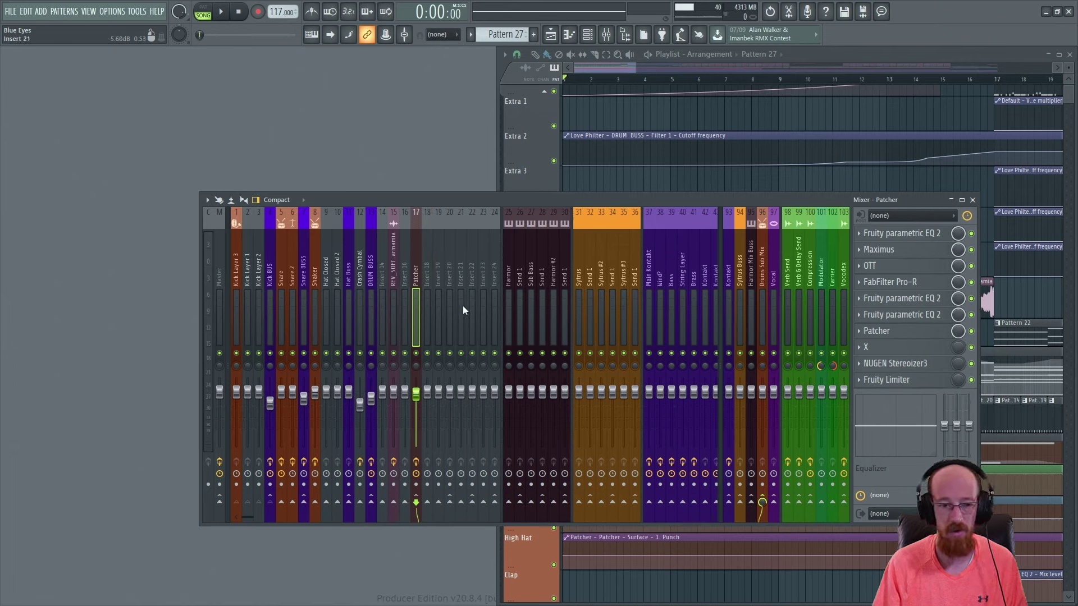
# - Select REV_SOFT and Hat Buss, group-select inserts 11 through 19, then clear the selection
pyautogui.click(476, 312)
pyautogui.click(390, 310)
pyautogui.click(349, 312)
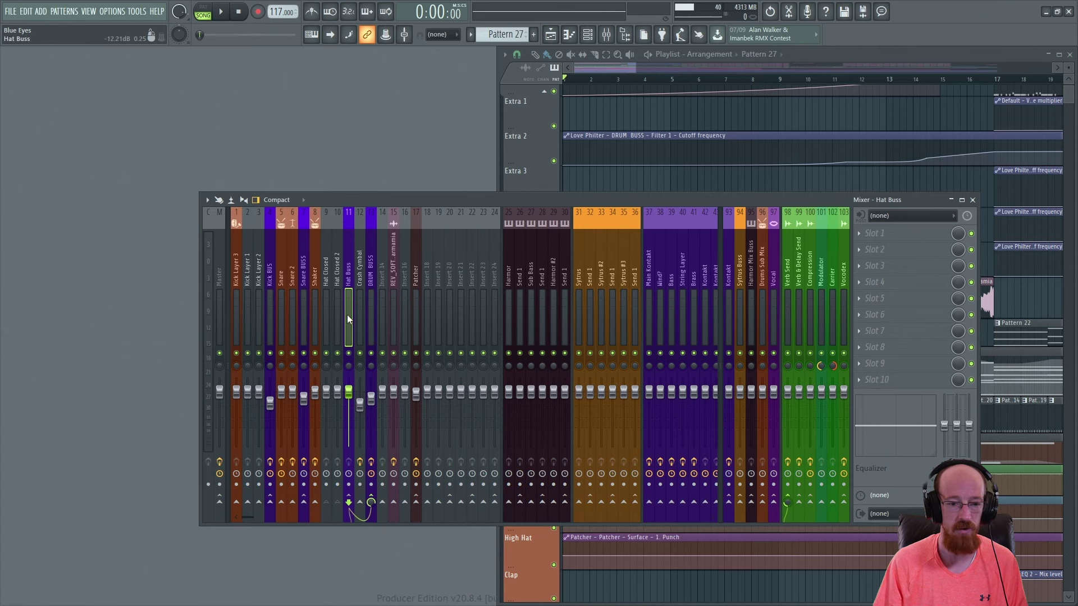
pyautogui.moveTo(347, 314); pyautogui.dragTo(438, 318)
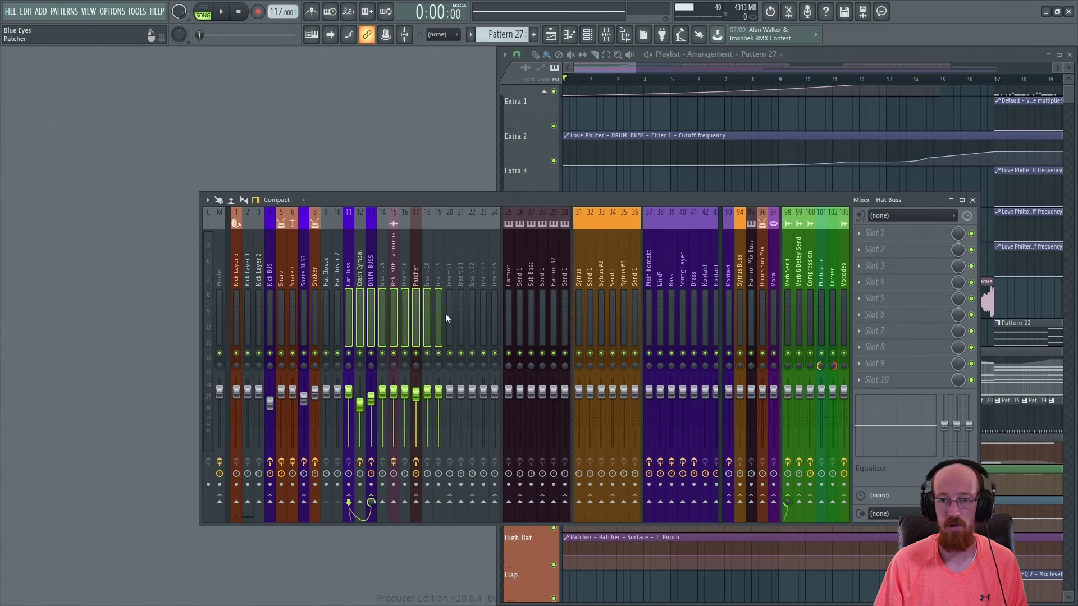
pyautogui.click(352, 313)
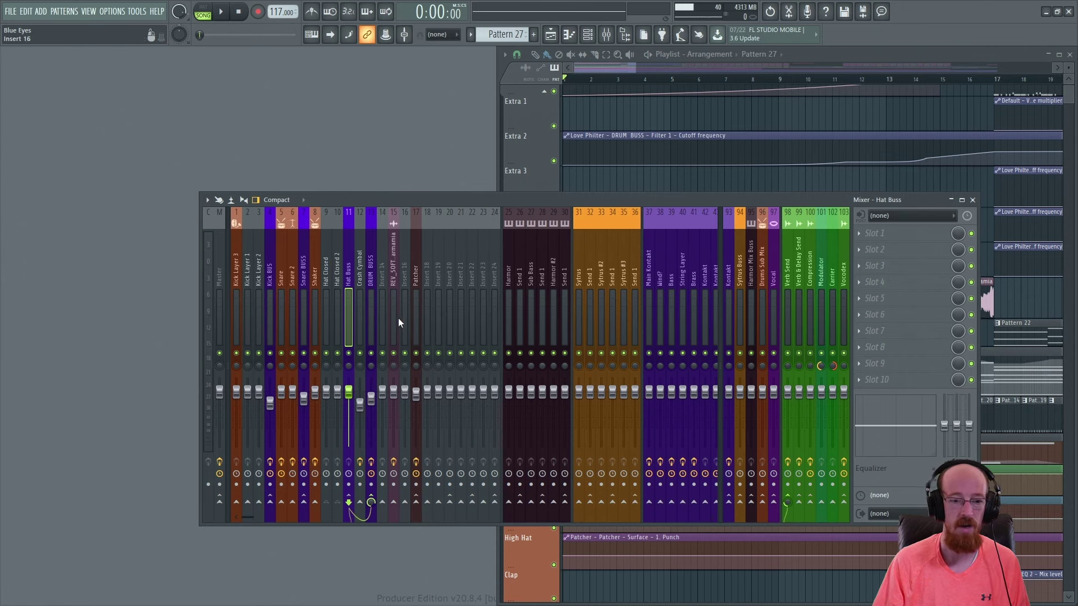
# - Select DRUM BUSS through inserts 1–13, shifting them right and back with Alt+scroll
pyautogui.click(372, 325)
pyautogui.moveTo(371, 325); pyautogui.dragTo(217, 322)
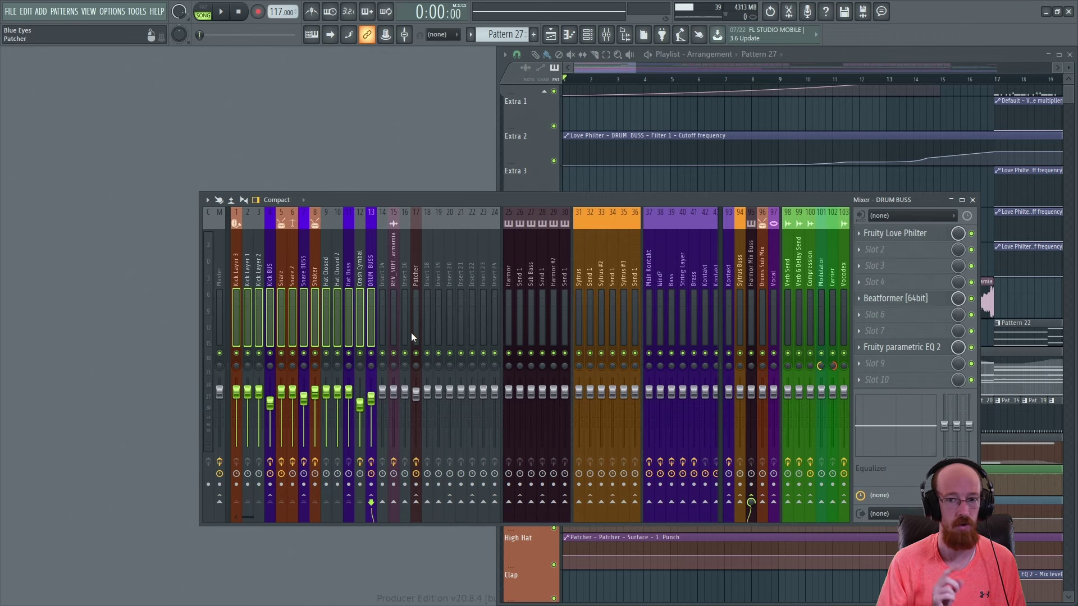
pyautogui.scroll(-1, 411, 332)
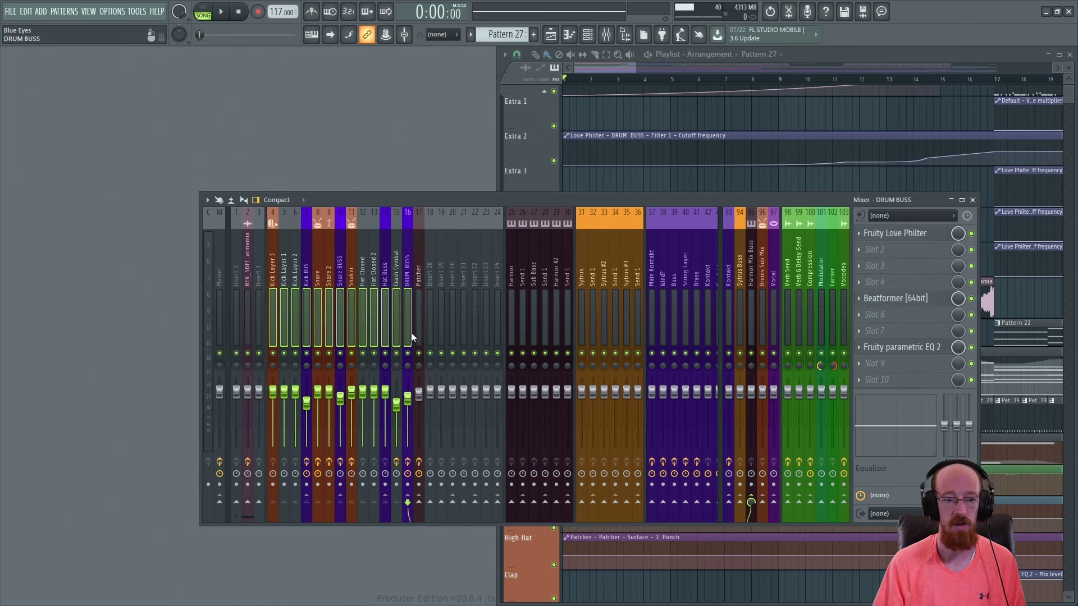
pyautogui.scroll(1, 411, 332)
pyautogui.scroll(-2, 411, 332)
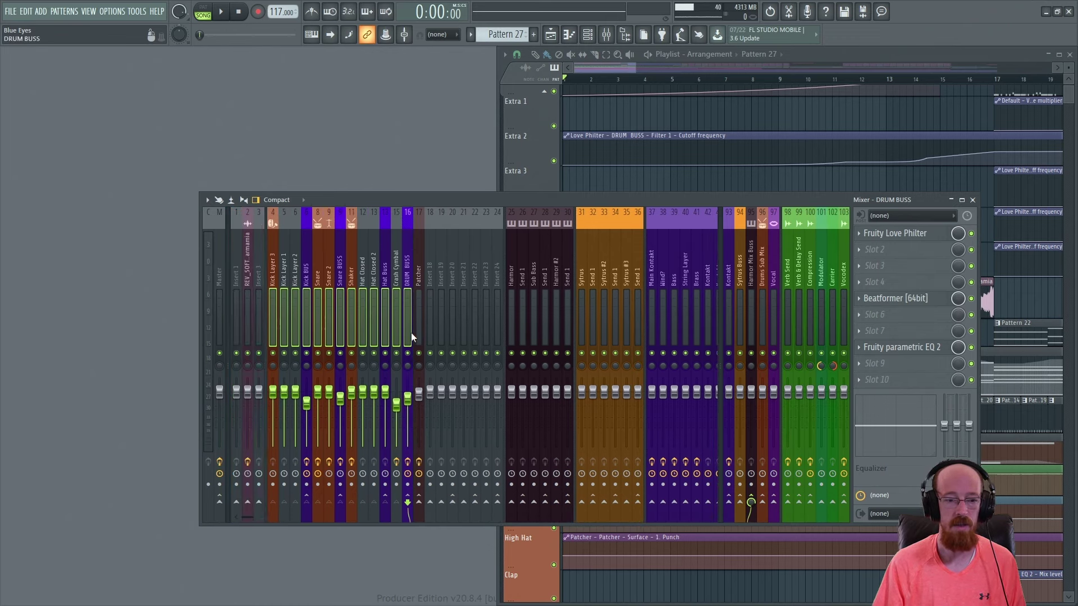
pyautogui.scroll(2, 411, 333)
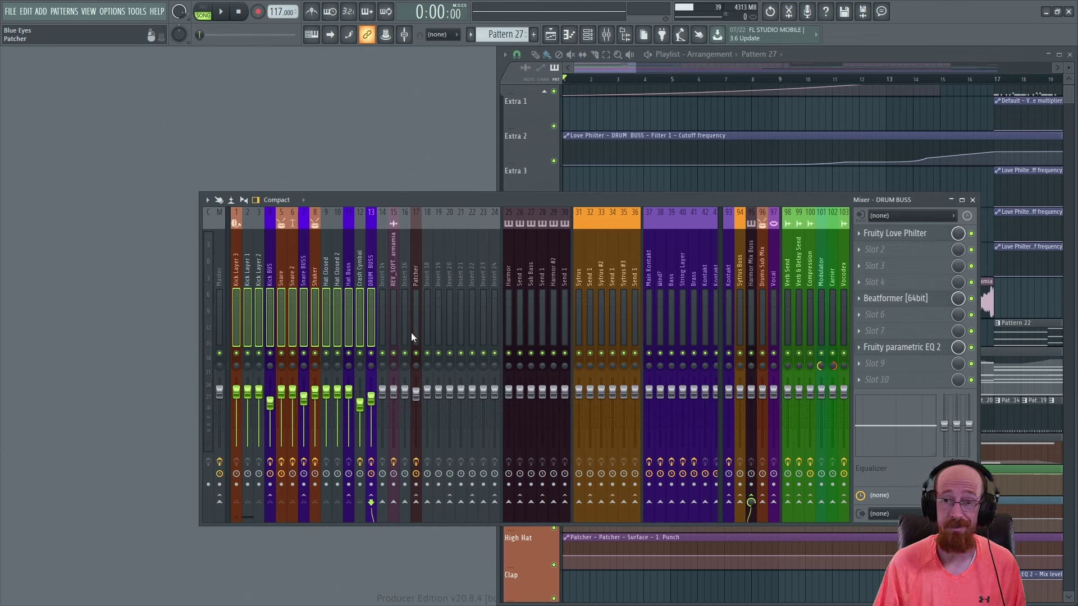
# - Select Snare BUSS, then pan the Crash Cymbal right and reset it to centre twice
pyautogui.click(306, 307)
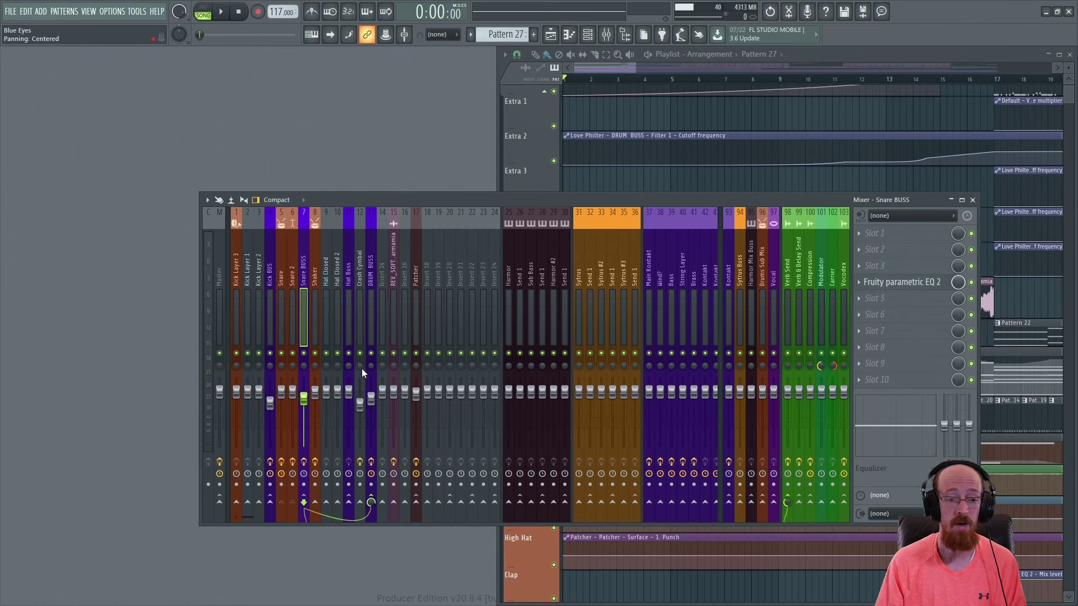
pyautogui.moveTo(362, 369); pyautogui.dragTo(361, 339)
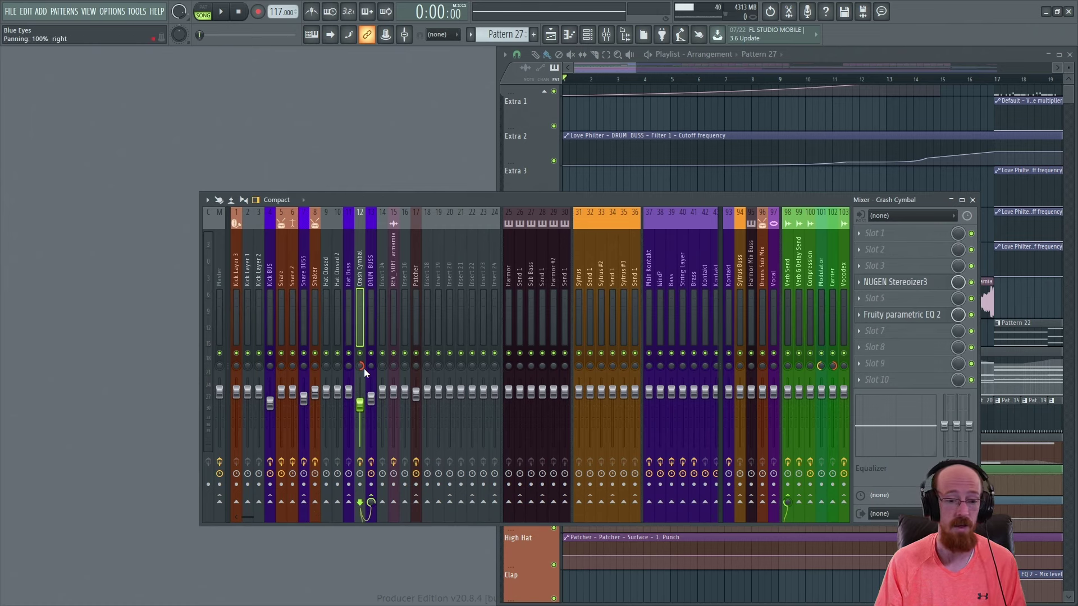
pyautogui.keyDown('alt'); pyautogui.click(360, 367); pyautogui.keyUp('alt')
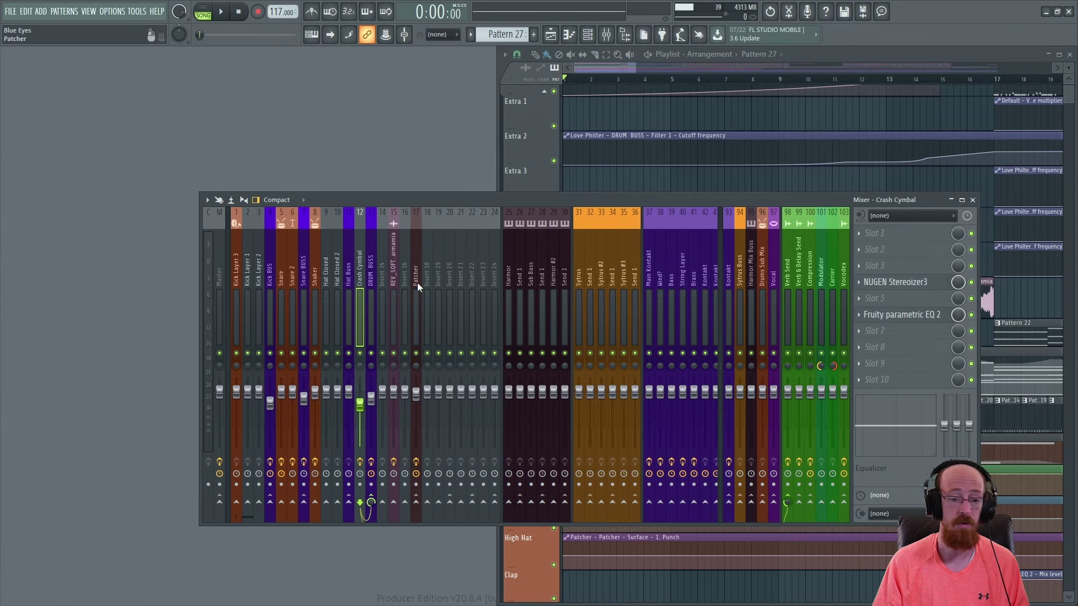
pyautogui.moveTo(359, 366); pyautogui.dragTo(359, 348)
pyautogui.rightClick(360, 366)
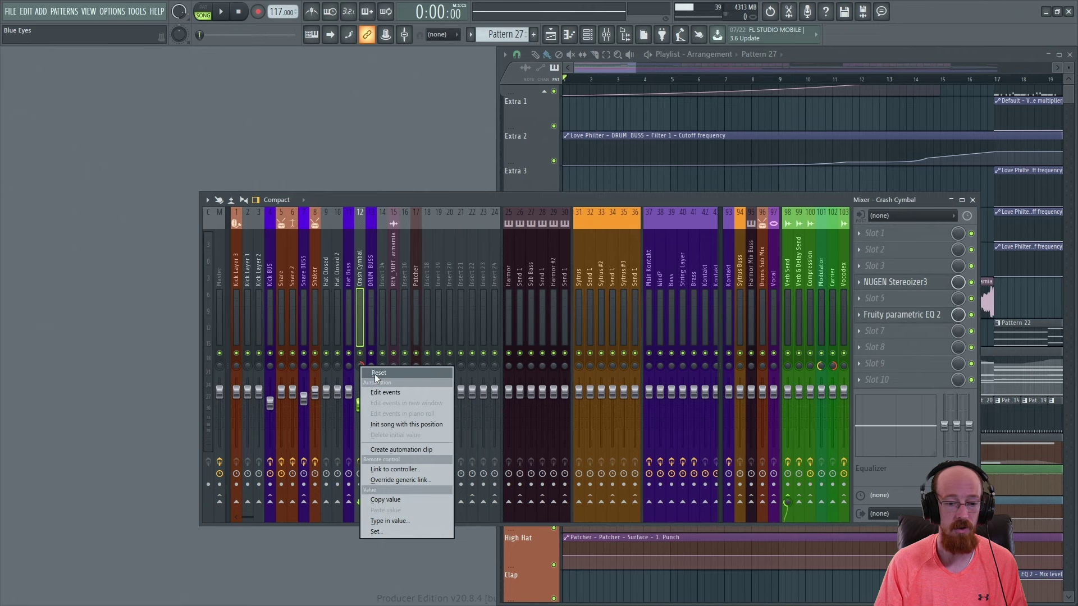
pyautogui.click(373, 377)
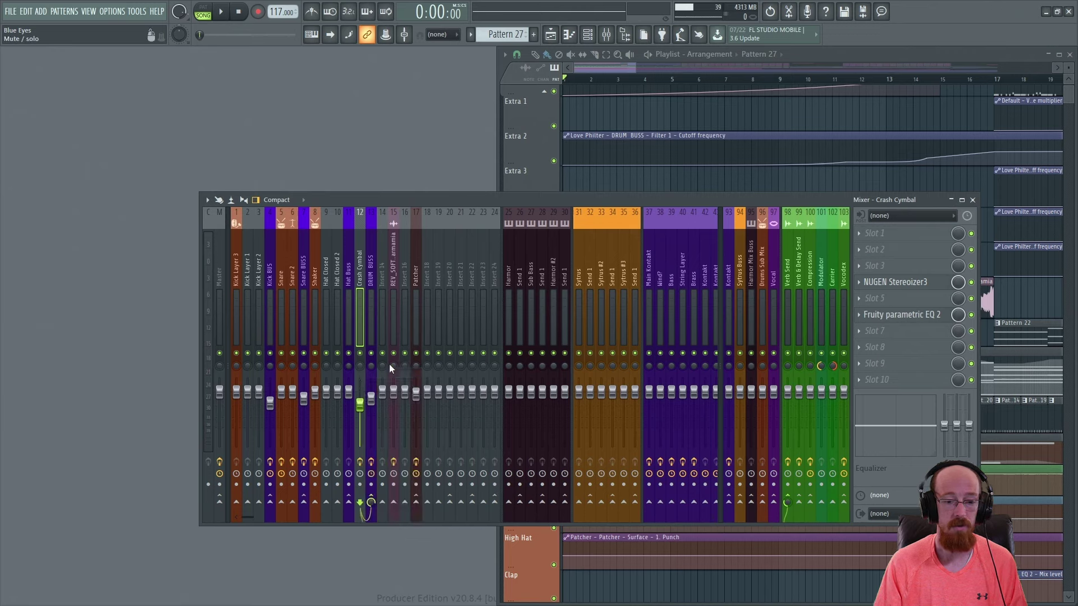
# - Pan insert 18 right, reset it to centre, and review its pan options without changes
pyautogui.moveTo(428, 366); pyautogui.dragTo(429, 366)
pyautogui.rightClick(429, 365)
pyautogui.click(443, 375)
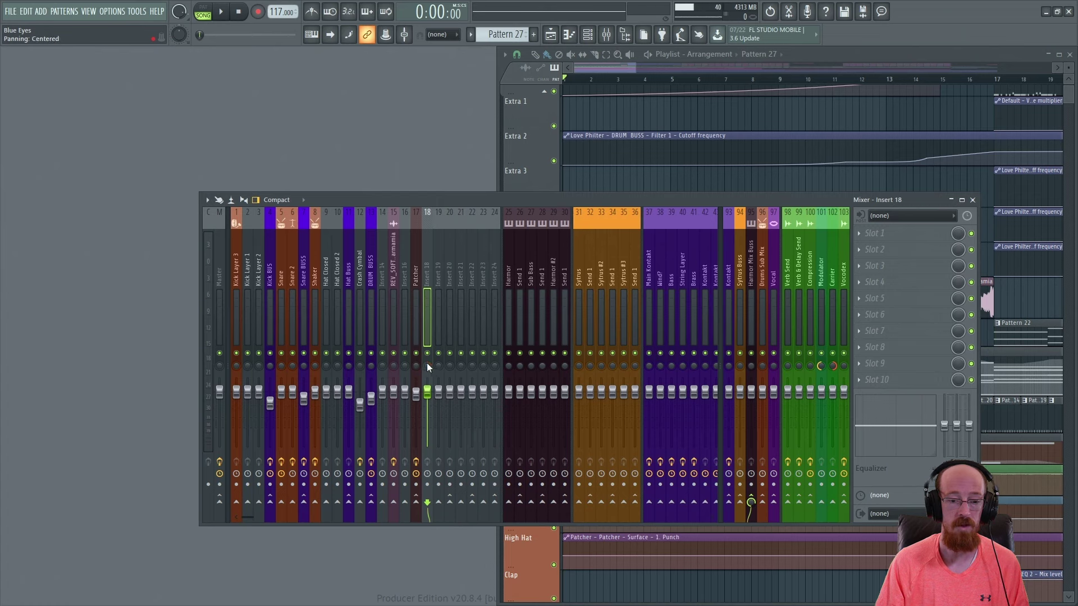
pyautogui.rightClick(428, 364)
pyautogui.click(432, 318)
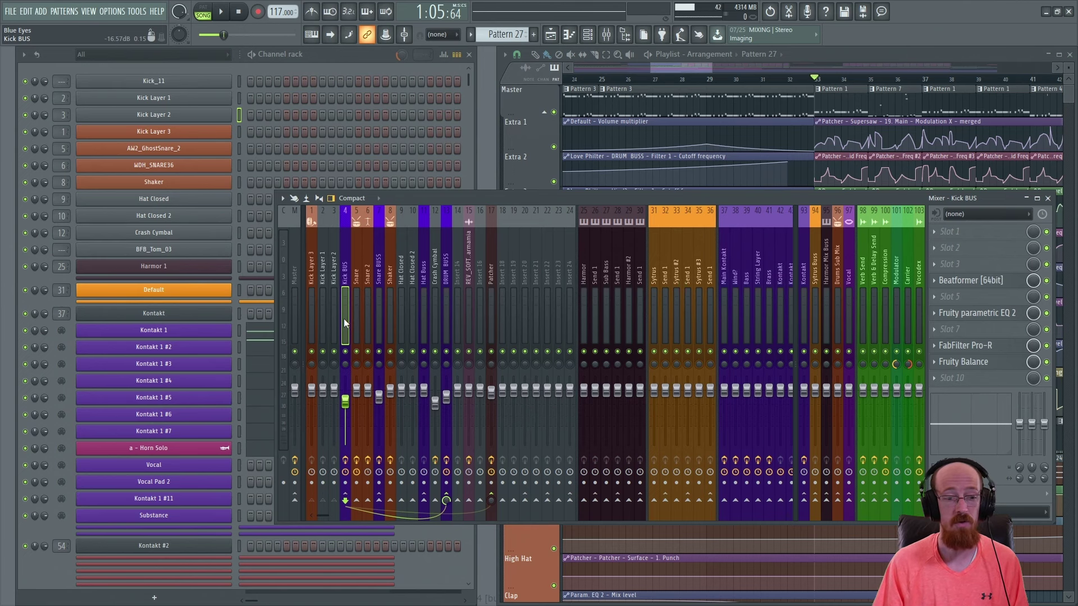
# - Solo Kick BUS and unmute Kick Layers 1, 2 and 3 alongside it
pyautogui.rightClick(346, 352)
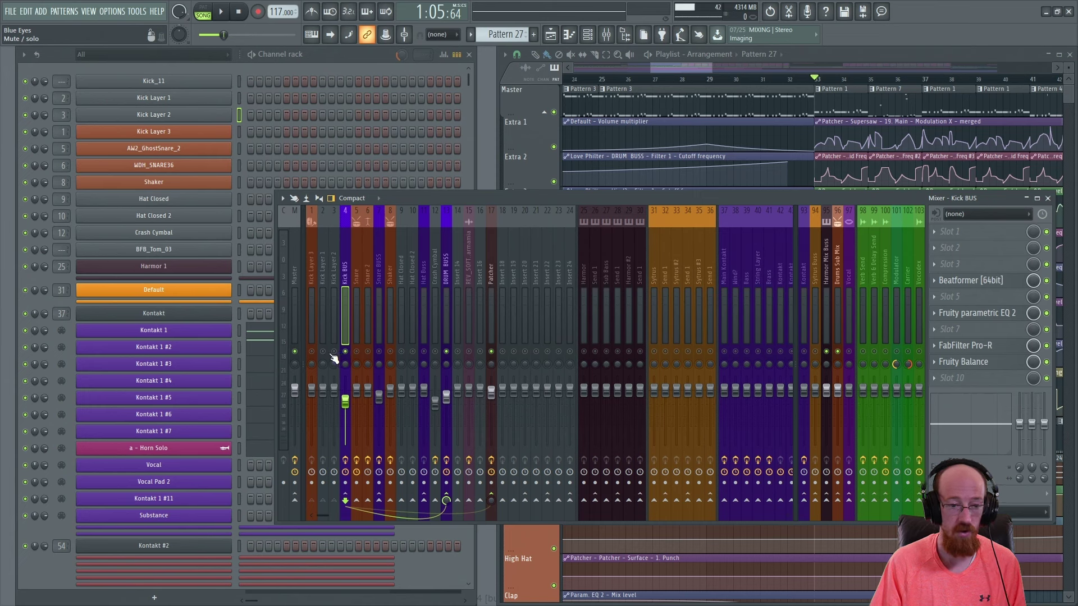
pyautogui.click(323, 352)
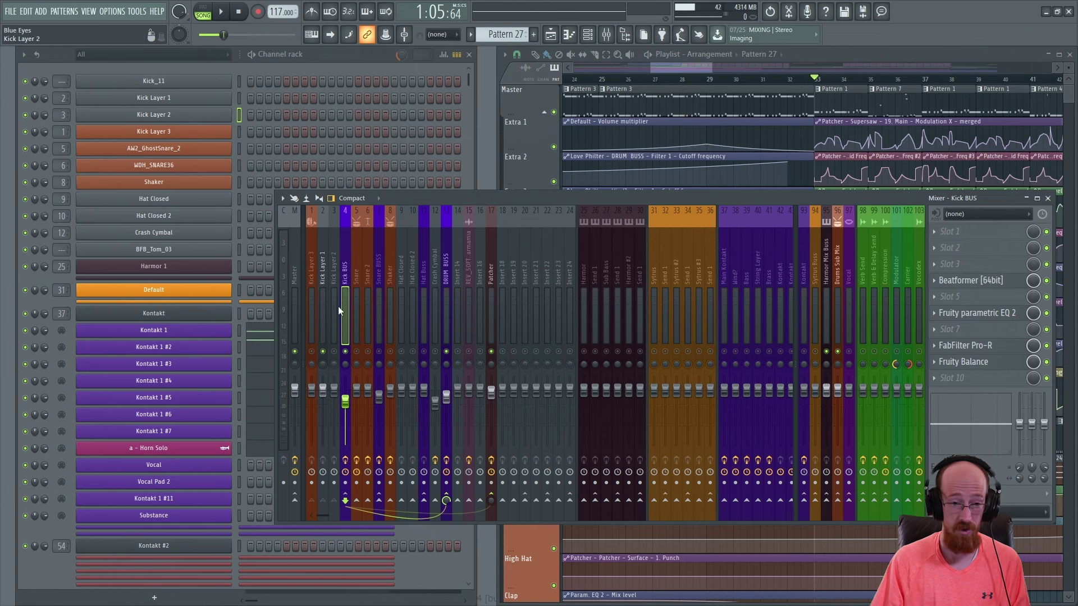
pyautogui.click(334, 274)
pyautogui.click(342, 275)
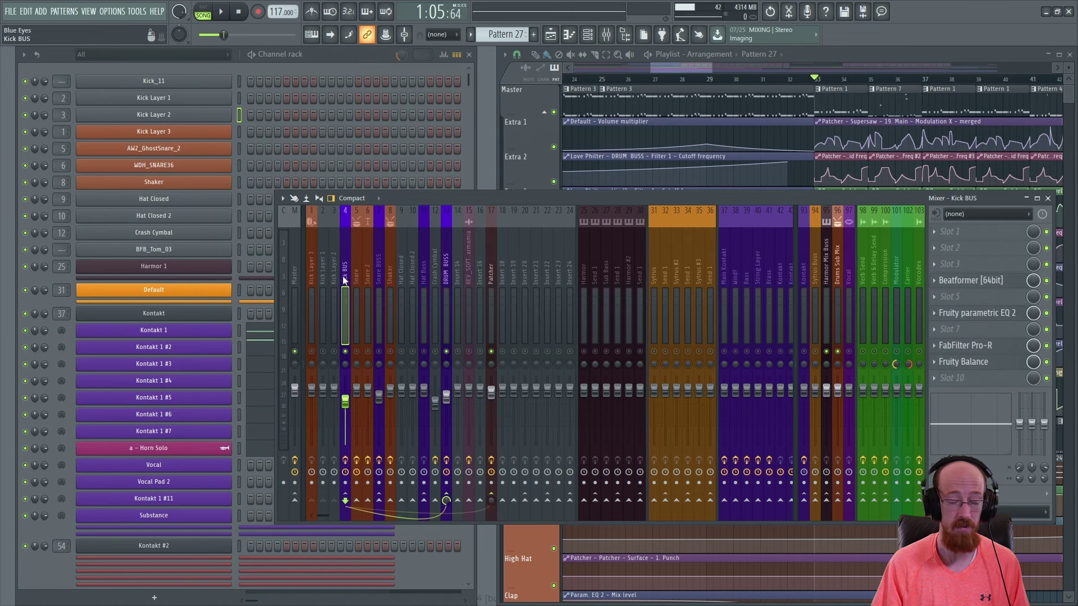
pyautogui.click(334, 353)
pyautogui.click(323, 352)
pyautogui.click(311, 352)
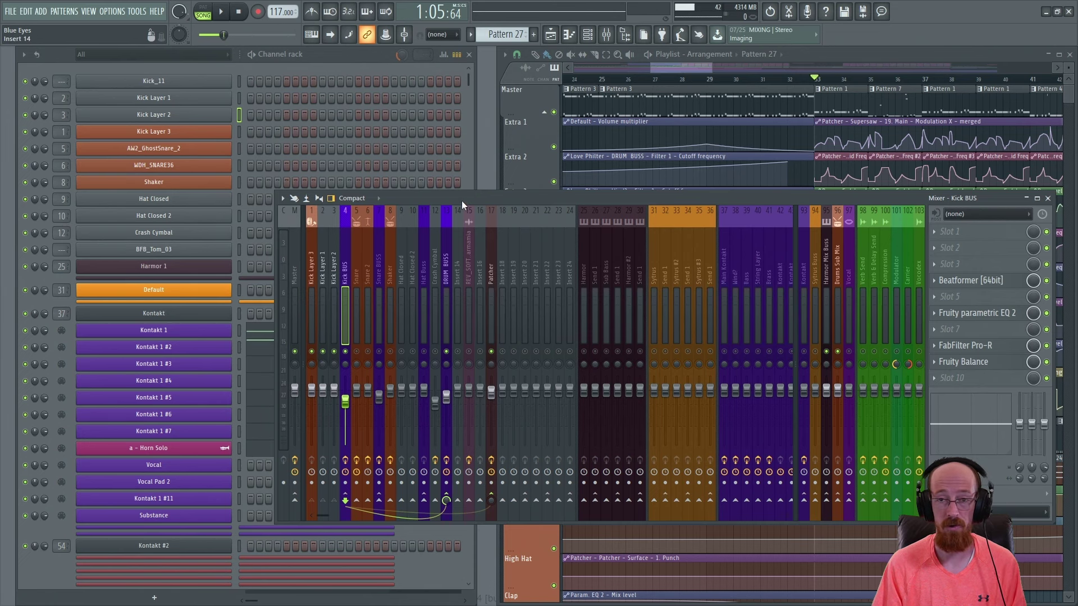
# - Play and stop the song twice to hear the soloed kicks
pyautogui.press('space')
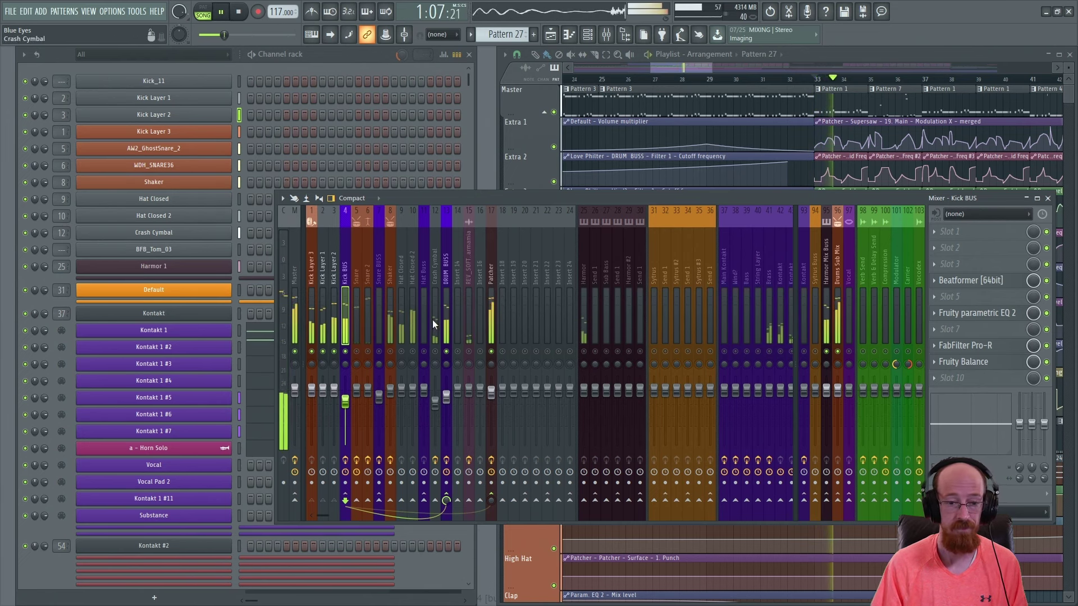
pyautogui.press('space')
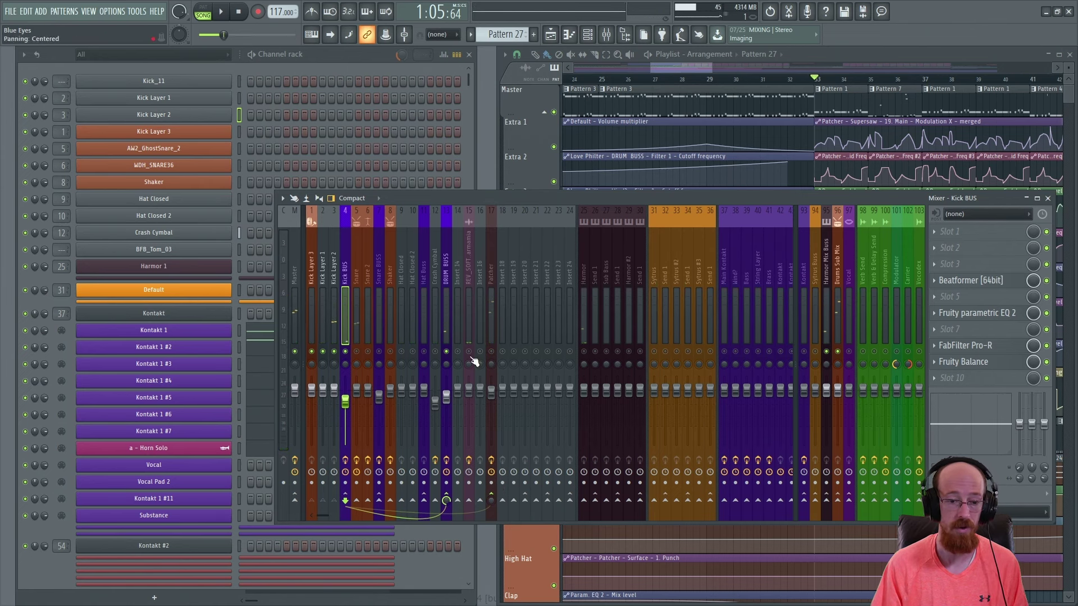
pyautogui.press('space')
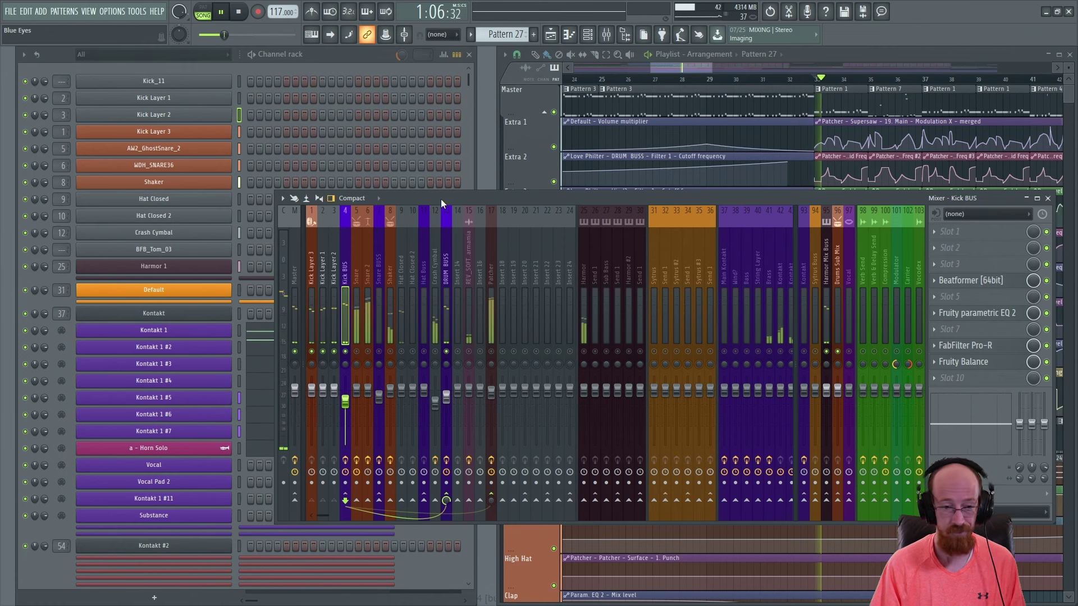
pyautogui.press('space')
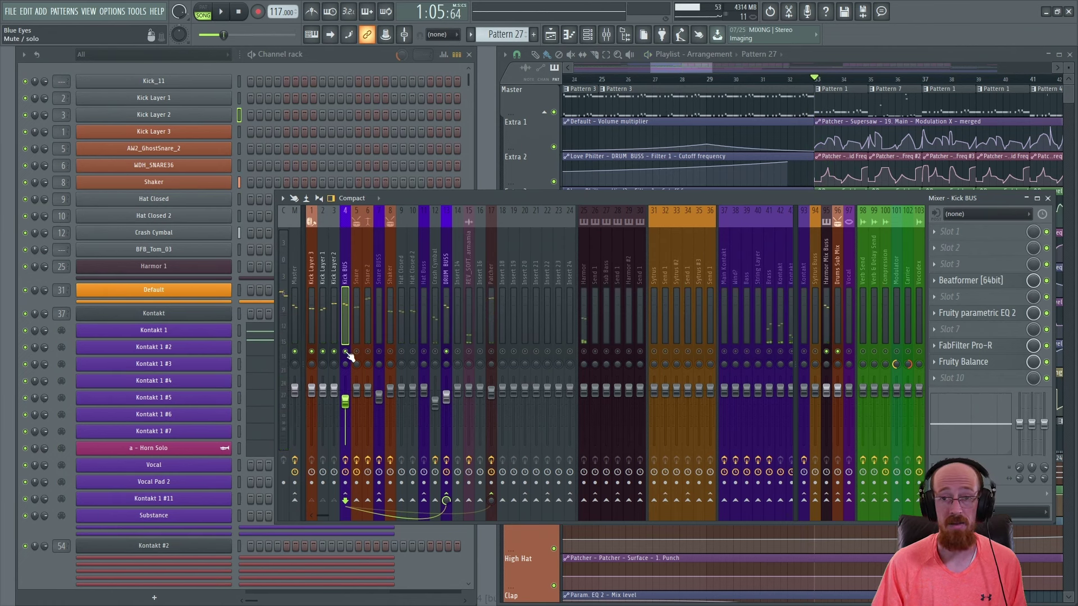
# - Mute Kick Layers 1–3, re-solo Kick BUS with its layers, and mute the Patcher track
pyautogui.click(334, 356)
pyautogui.click(323, 358)
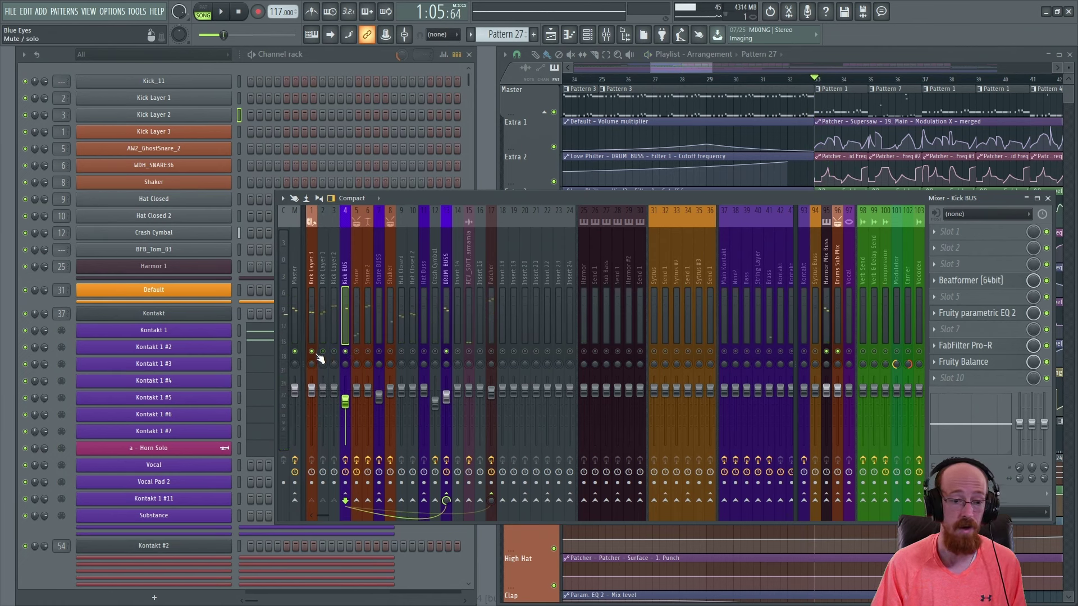
pyautogui.click(313, 354)
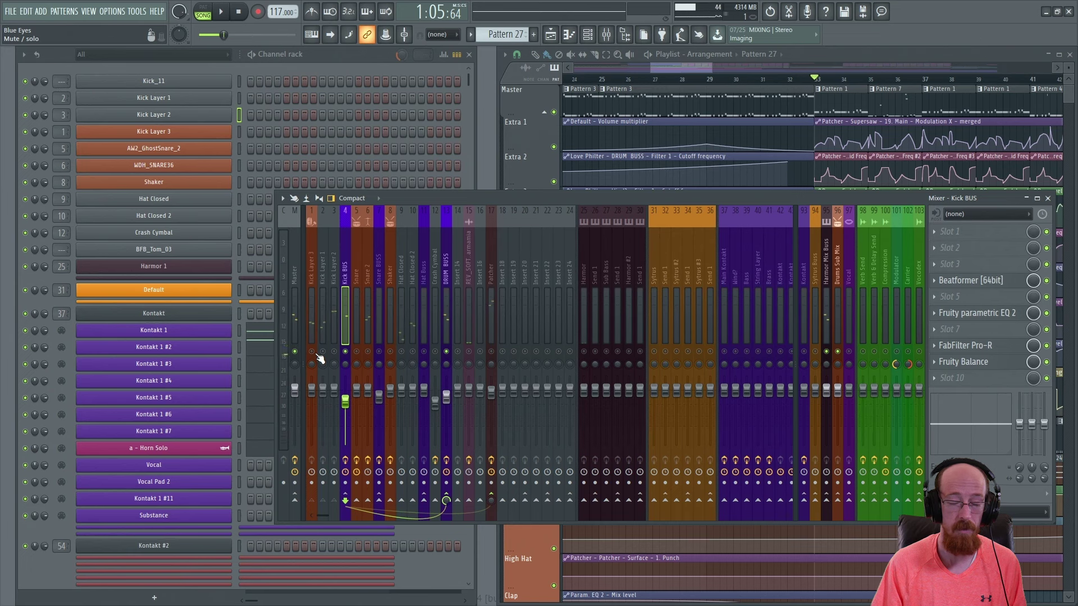
pyautogui.rightClick(346, 357)
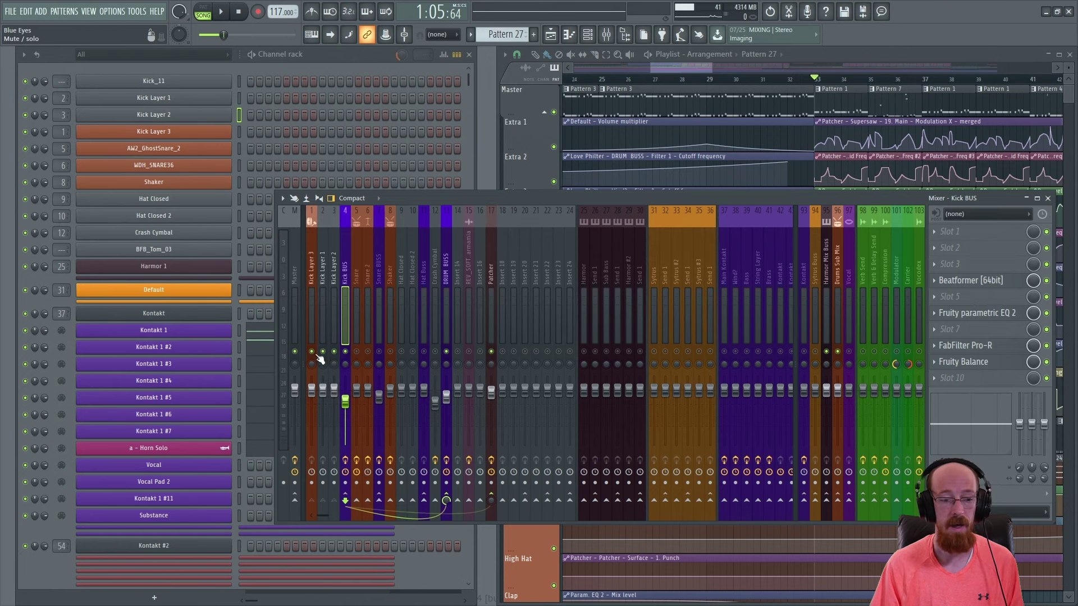
pyautogui.click(492, 352)
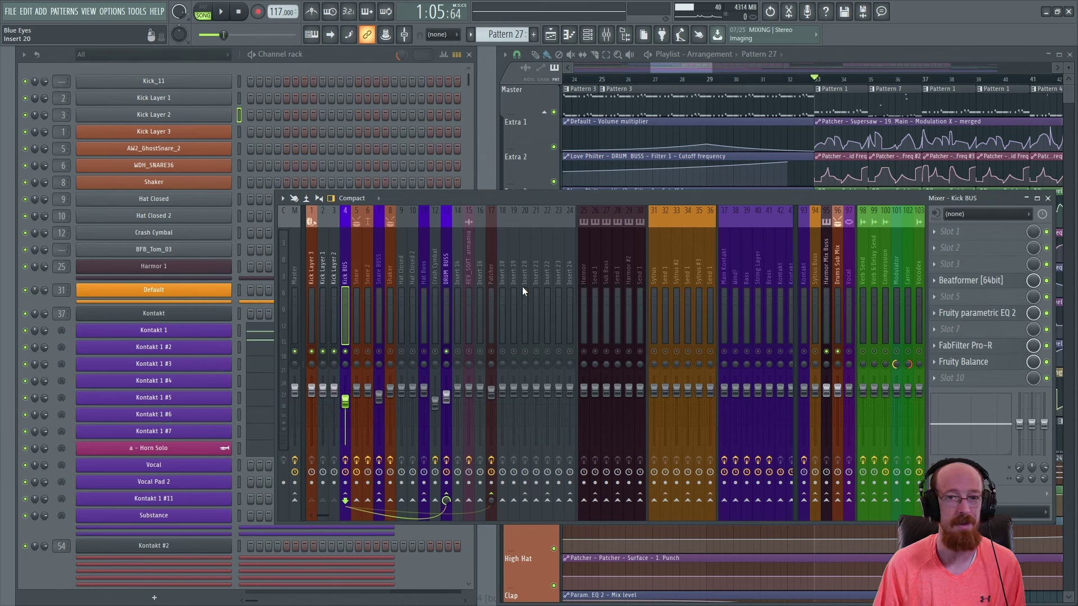
# - Select the Patcher track in the mixer
pyautogui.click(491, 298)
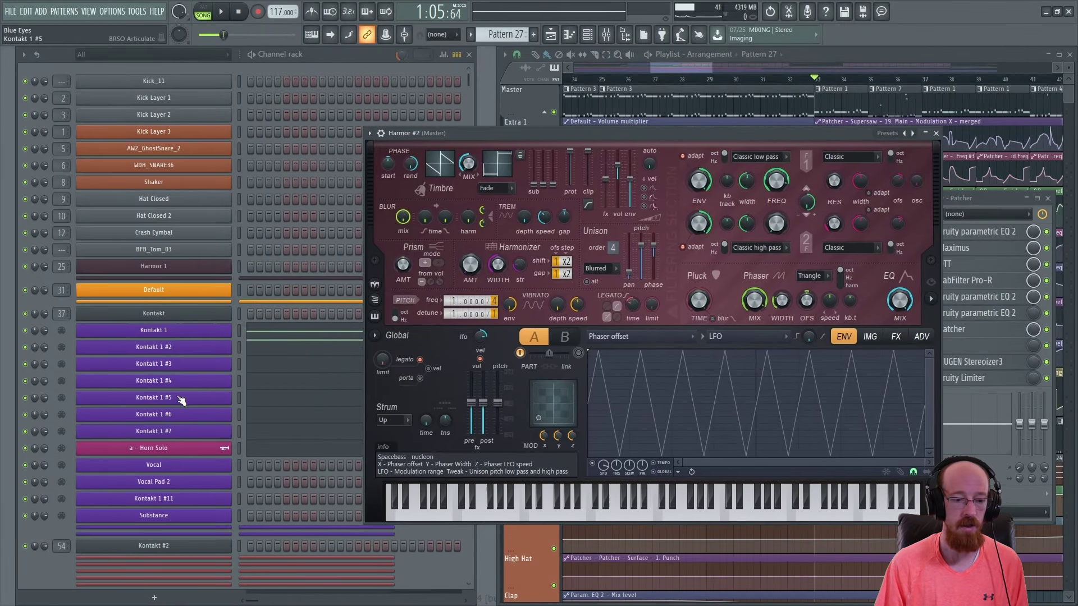
# - Switch Harmor to the Layerable preset, rename its channel 'Cool', and open the colour selector
pyautogui.scroll(-15, 257, 449)
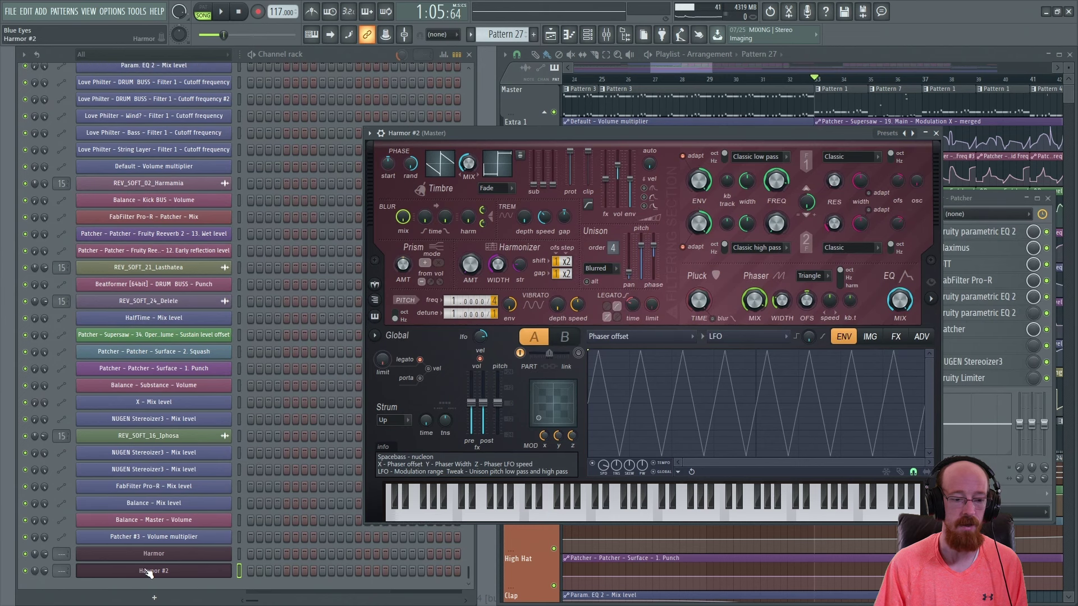
pyautogui.click(914, 133)
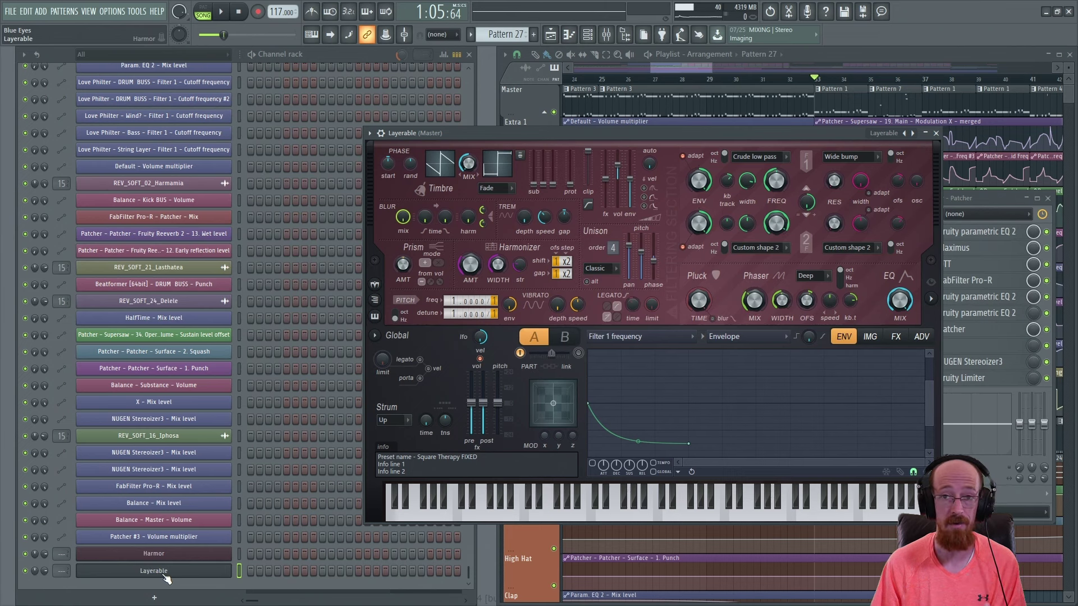
pyautogui.keyDown('shift'); pyautogui.click(153, 573); pyautogui.keyUp('shift')
pyautogui.write('Cool')
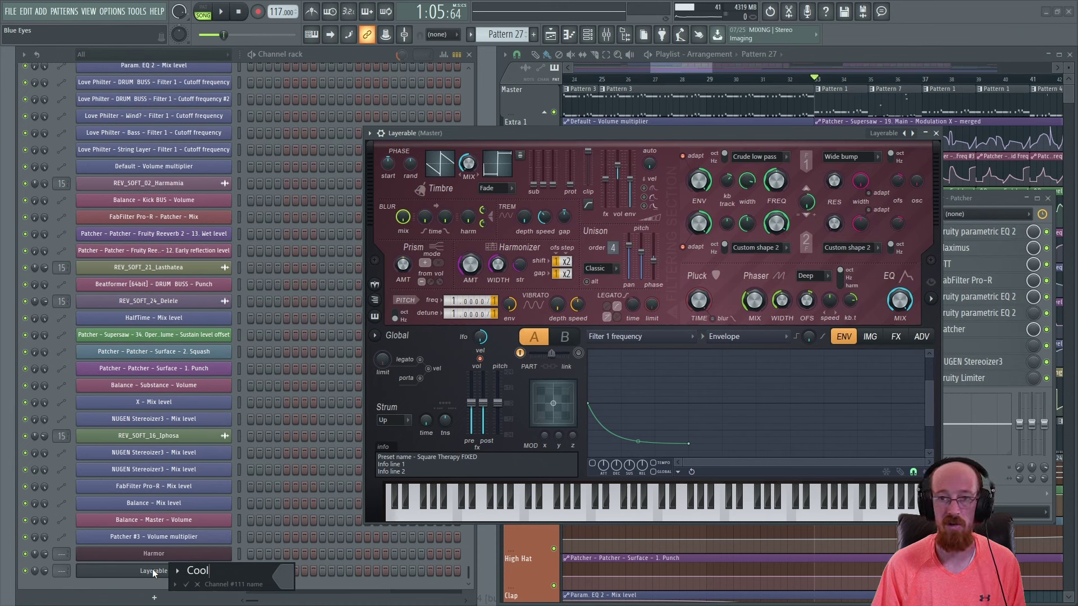
pyautogui.click(285, 576)
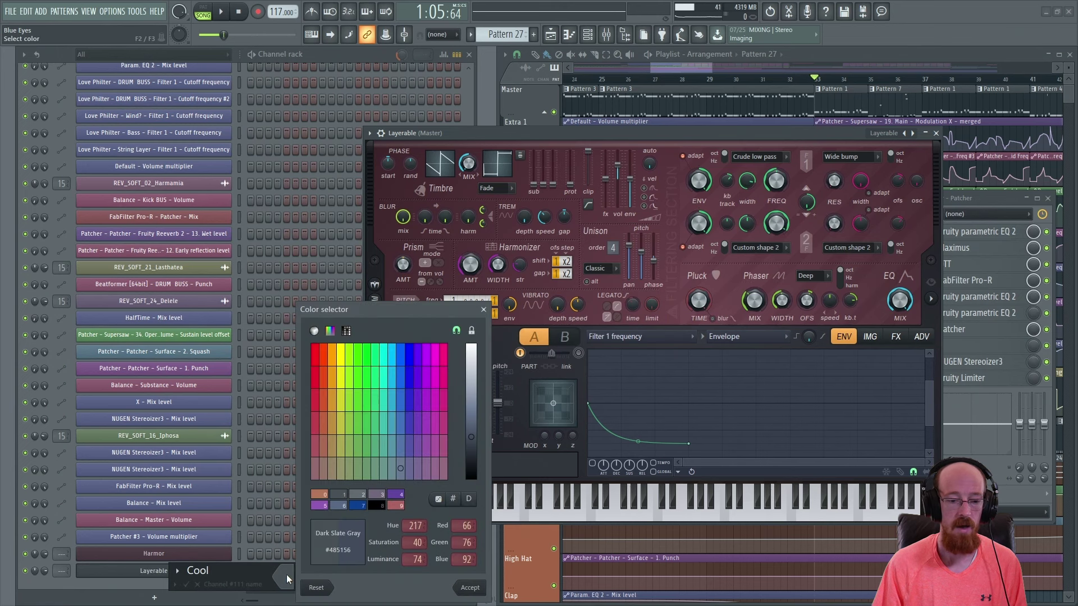
# - Colour the Cool channel green, confirm it, and link it to a new mixer track with Ctrl+L
pyautogui.click(378, 396)
pyautogui.press('Return')
pyautogui.press('Return')
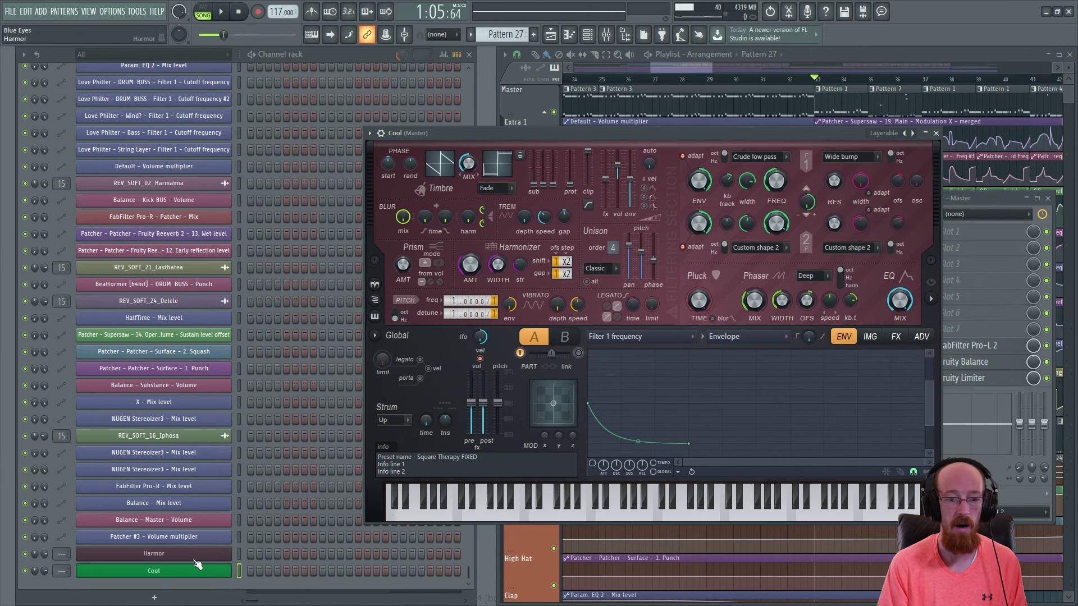
pyautogui.hotkey('ctrl', 'l')
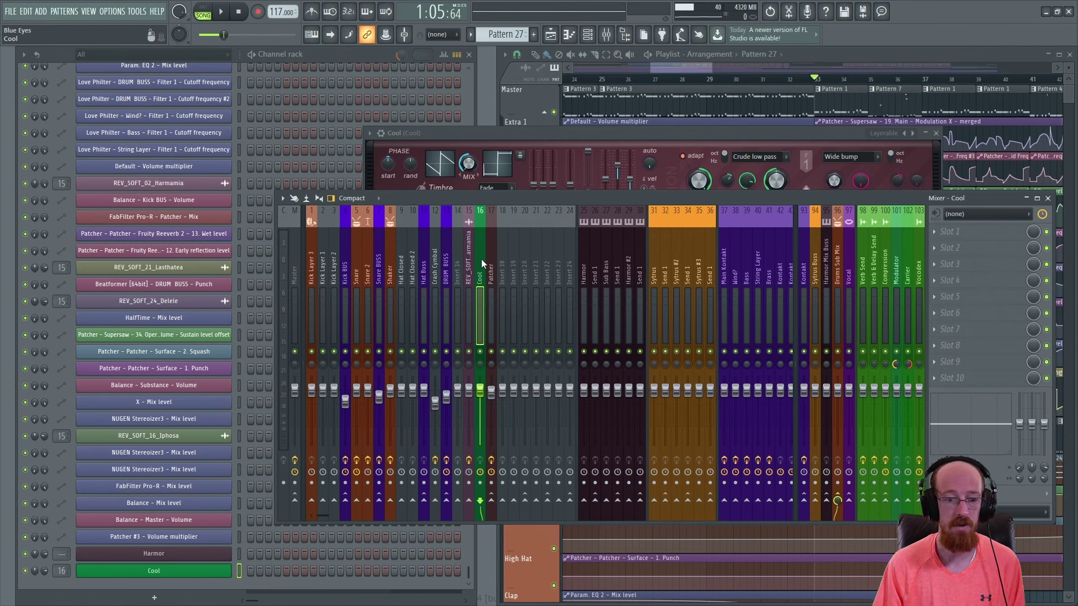
# - Close the Cool plugin window, keep its mixer target at insert 16, and show the Mixer
pyautogui.click(787, 135)
pyautogui.click(936, 134)
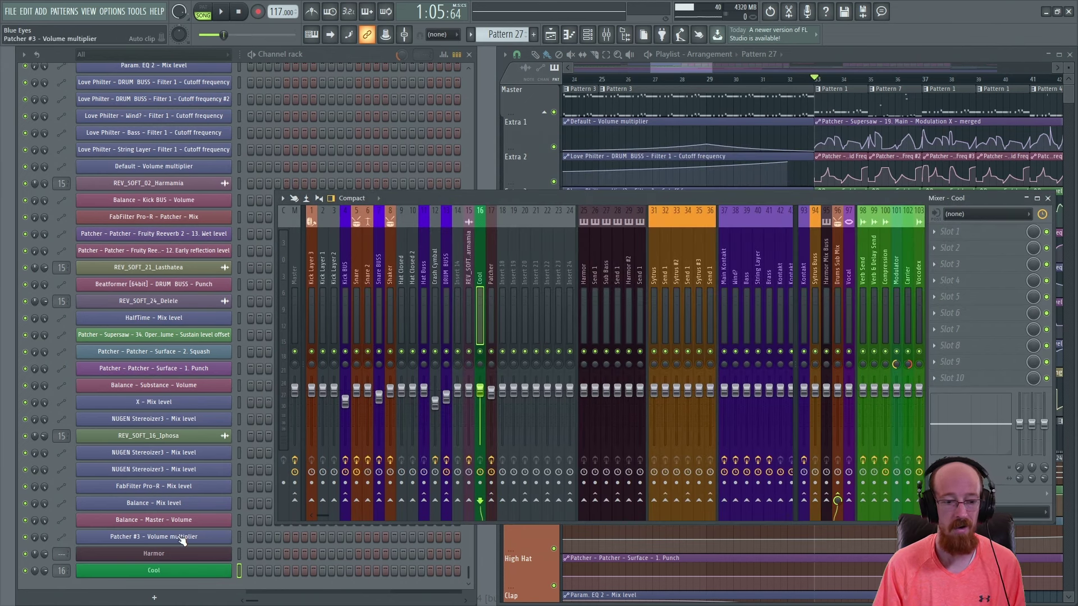
pyautogui.moveTo(62, 568); pyautogui.dragTo(62, 563)
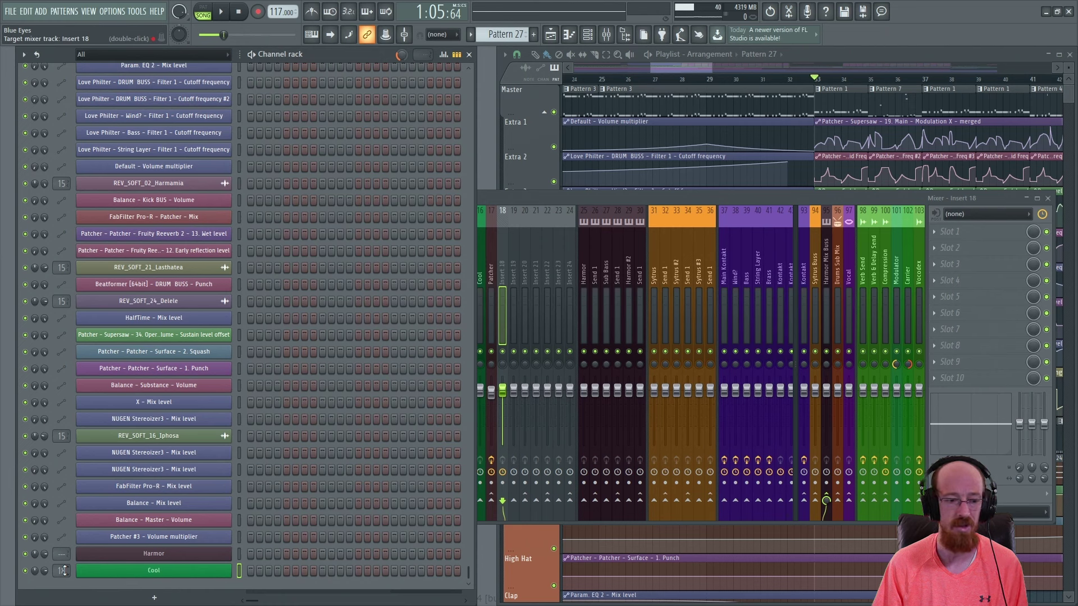
pyautogui.moveTo(63, 571); pyautogui.dragTo(62, 579)
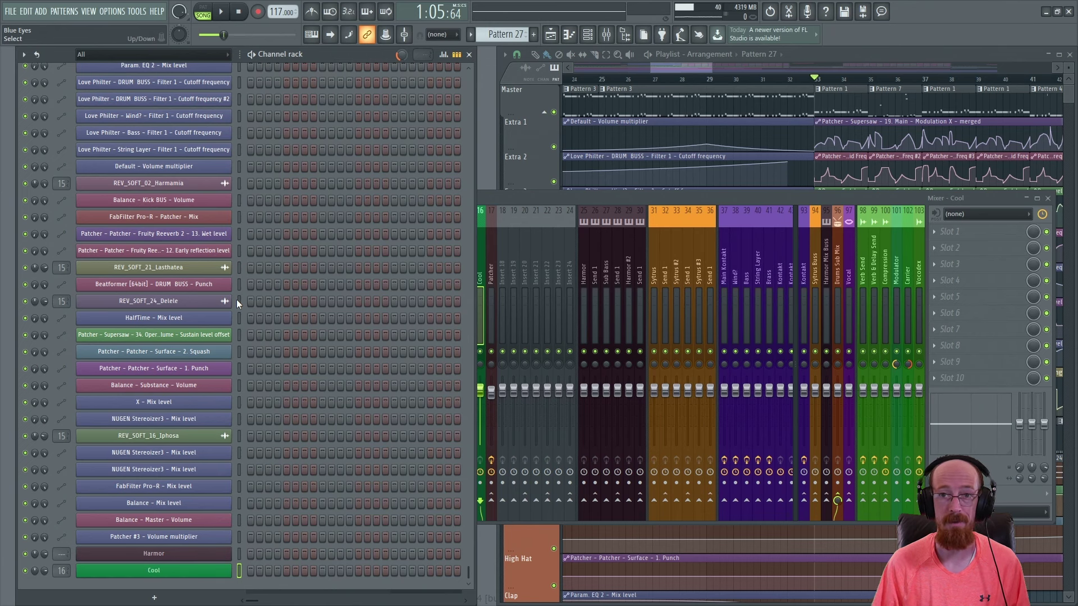
pyautogui.press('F9')
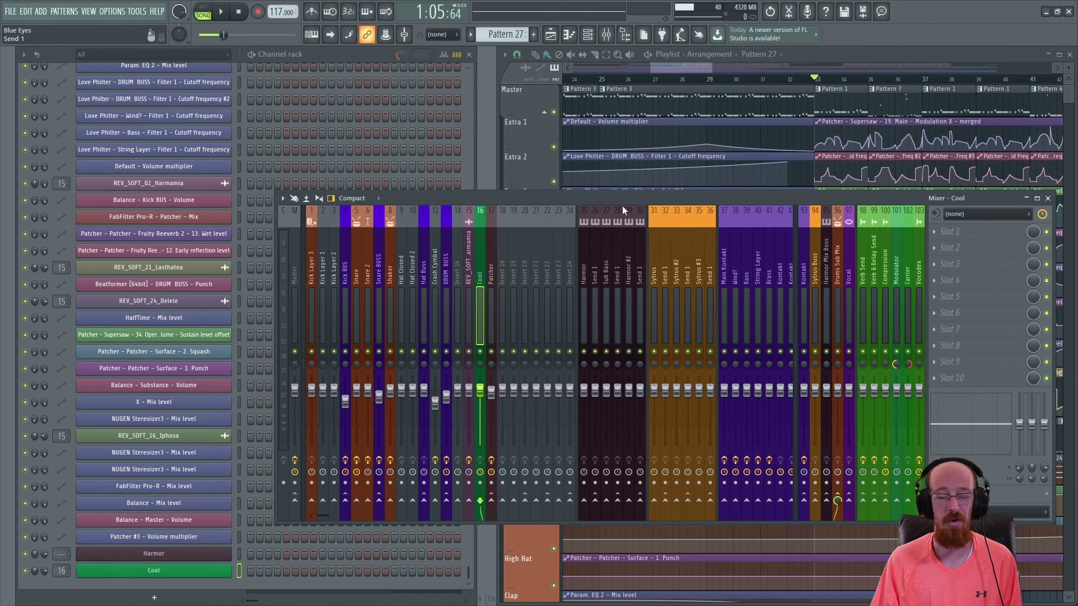
pyautogui.scroll(-3, 697, 145)
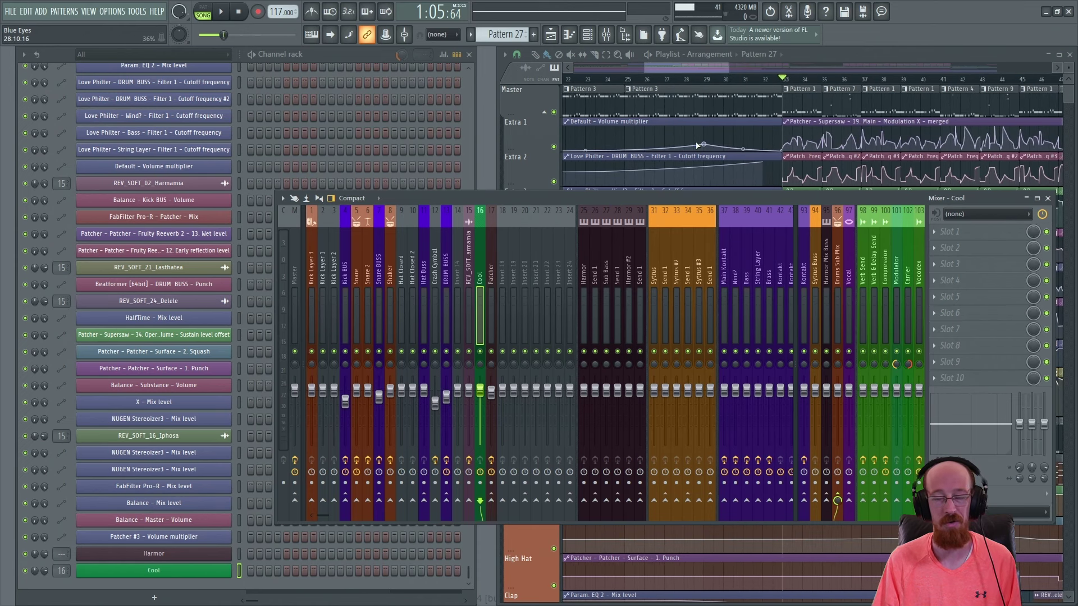